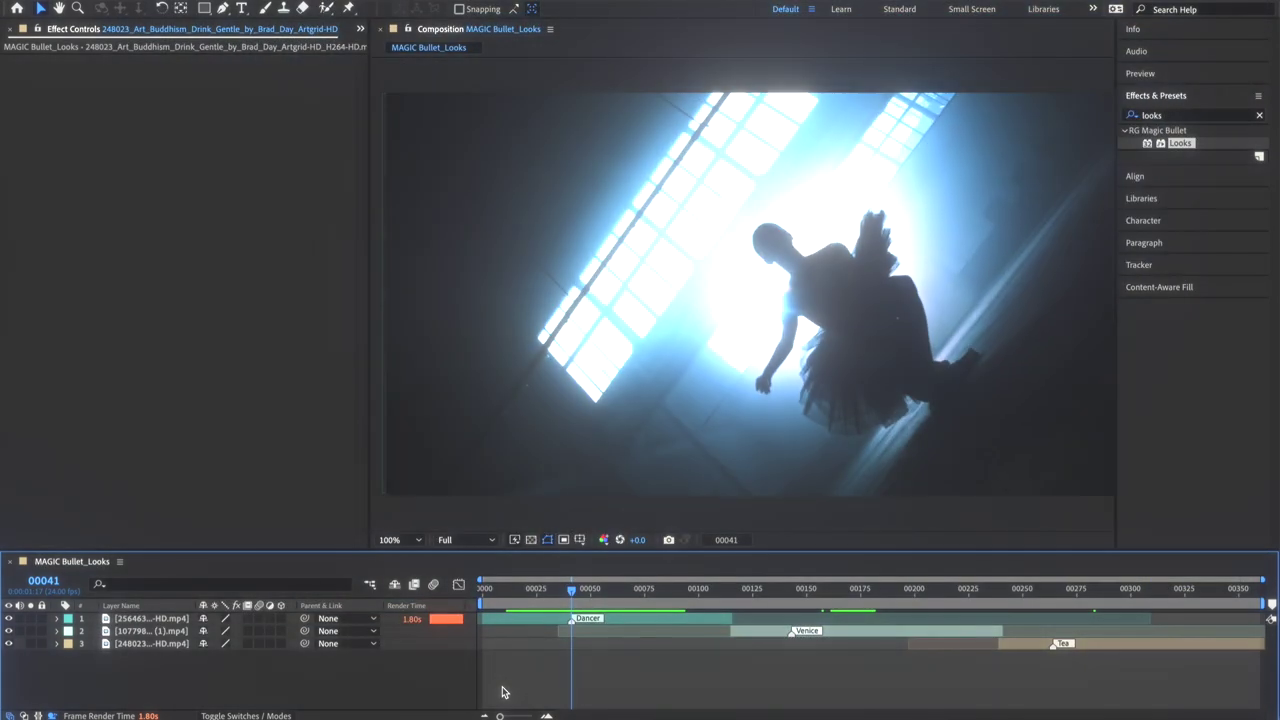
Apply the Looks effect to a new adjustment layer above the clips and open its look editor.
key("ctrl+alt+y")
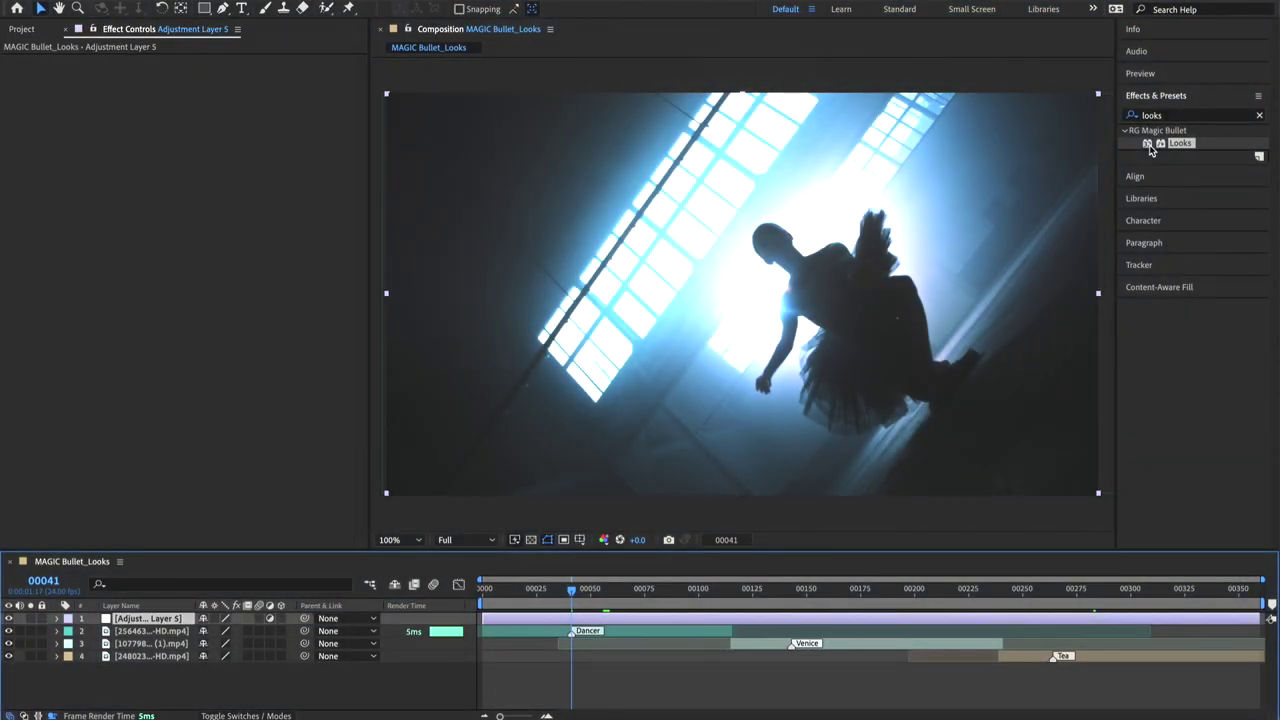
left_click_drag(1178, 143, 791, 620)
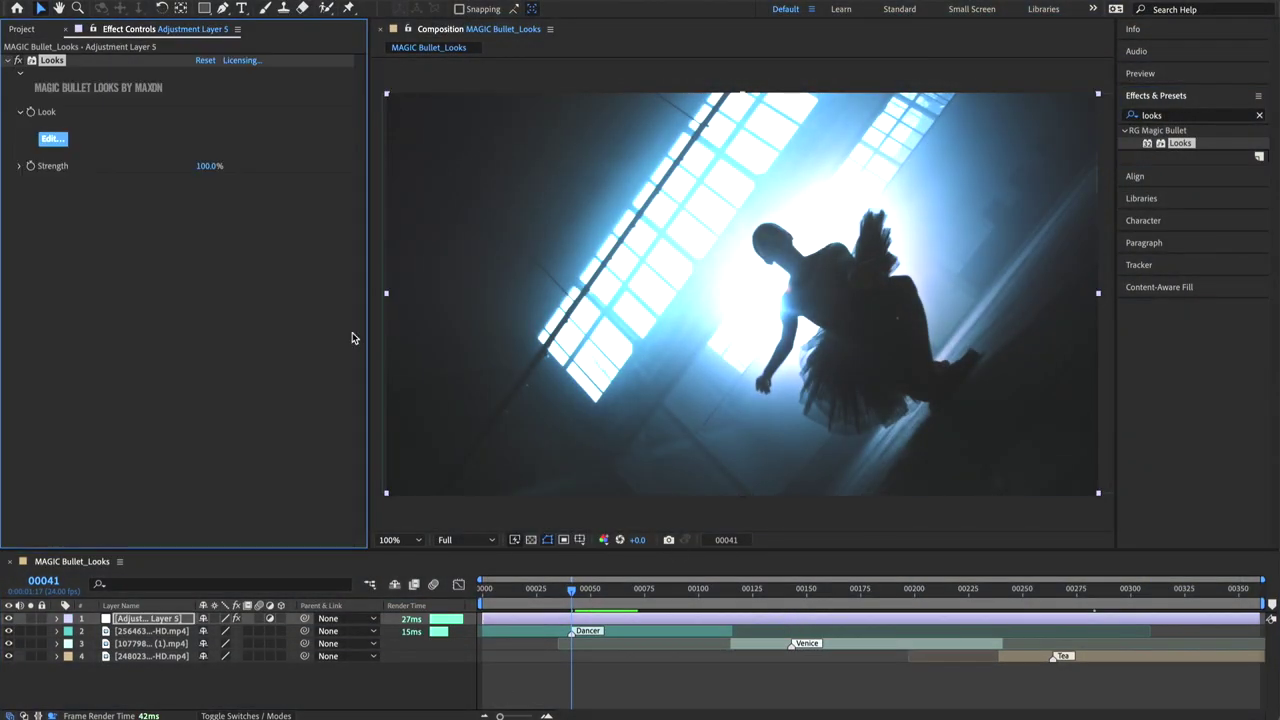
left_click(55, 141)
Set the colour management mode to OpenColorIO - ACES, with ACES - ACES2065-1 as input and output.
left_click(1187, 90)
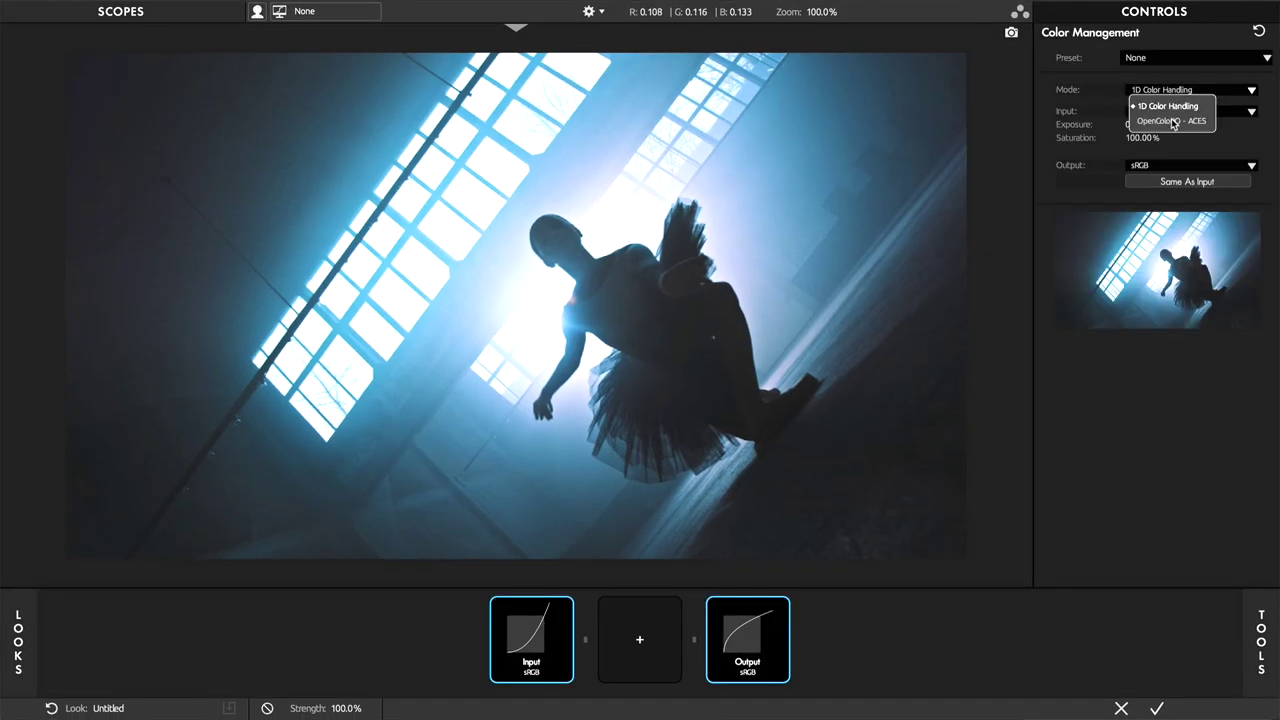
left_click(1173, 121)
left_click(1165, 114)
mouse_move(1188, 144)
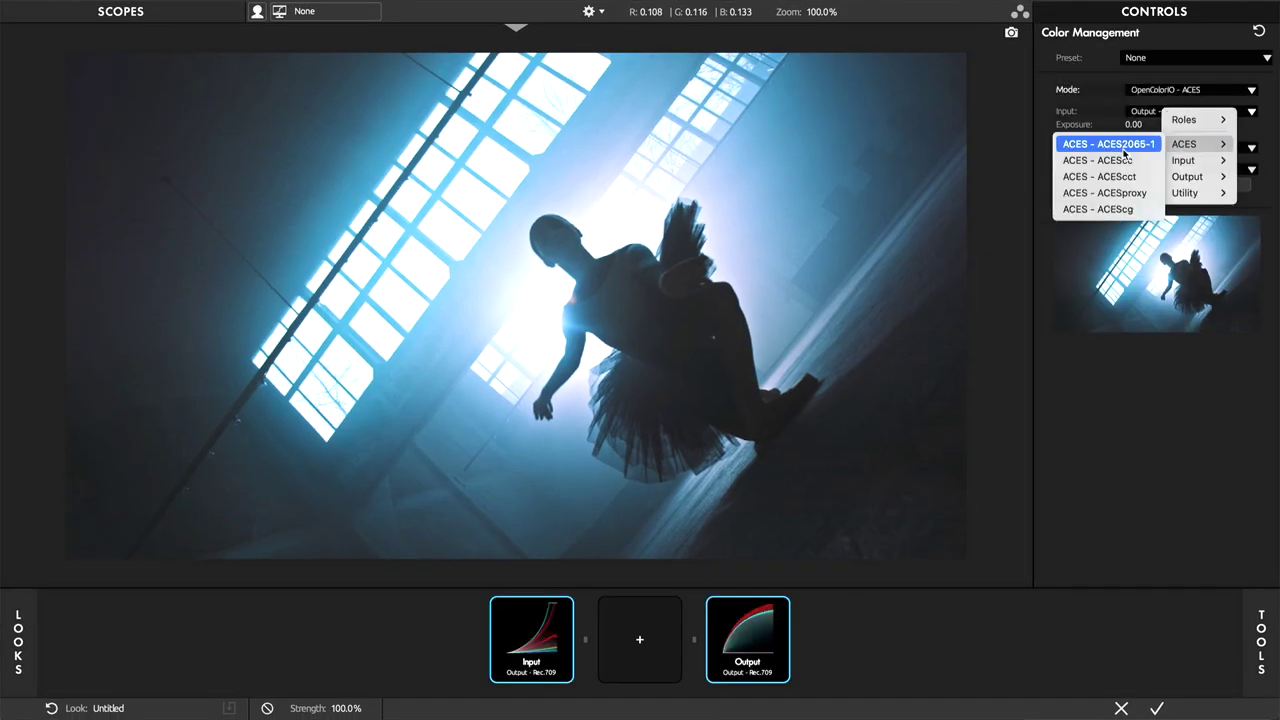
left_click(1124, 151)
left_click(1174, 168)
mouse_move(1178, 202)
left_click(1130, 205)
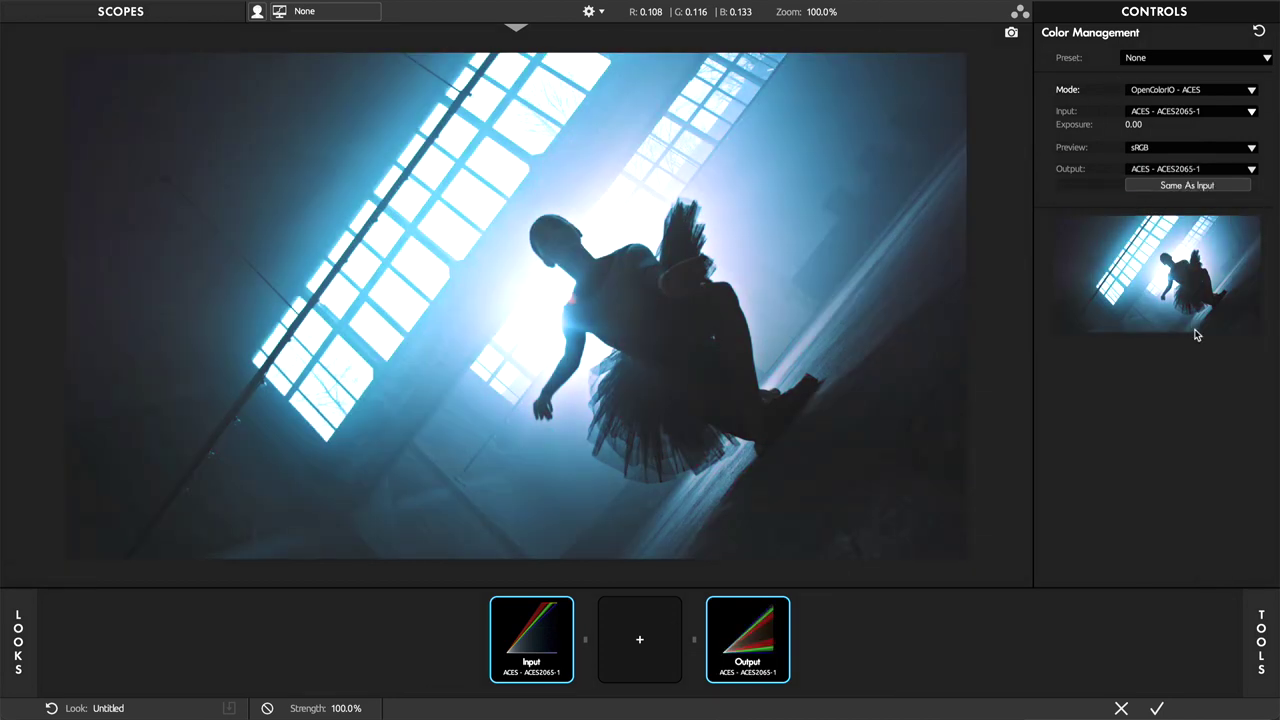
Add the Optical Diffusion tool between Input and Output and apply its Black Pro Mist 3 preset.
left_click(1265, 650)
left_click_drag(881, 318, 640, 640)
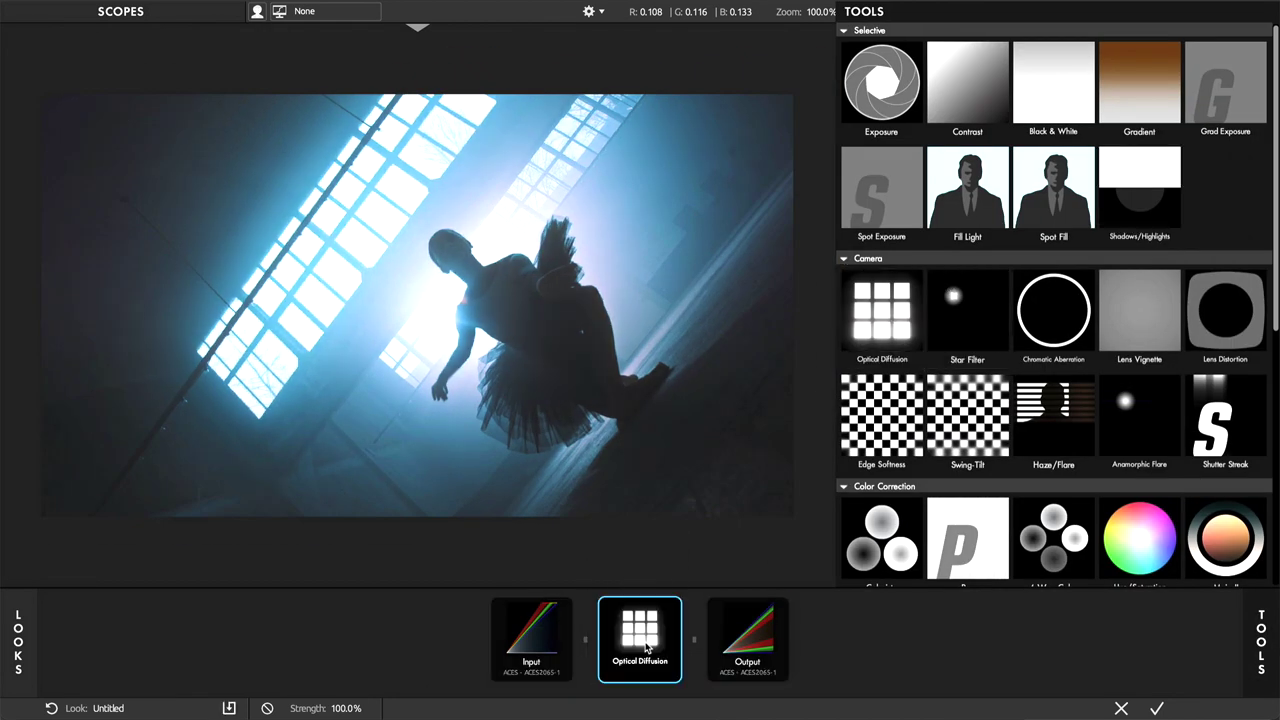
left_click(1185, 58)
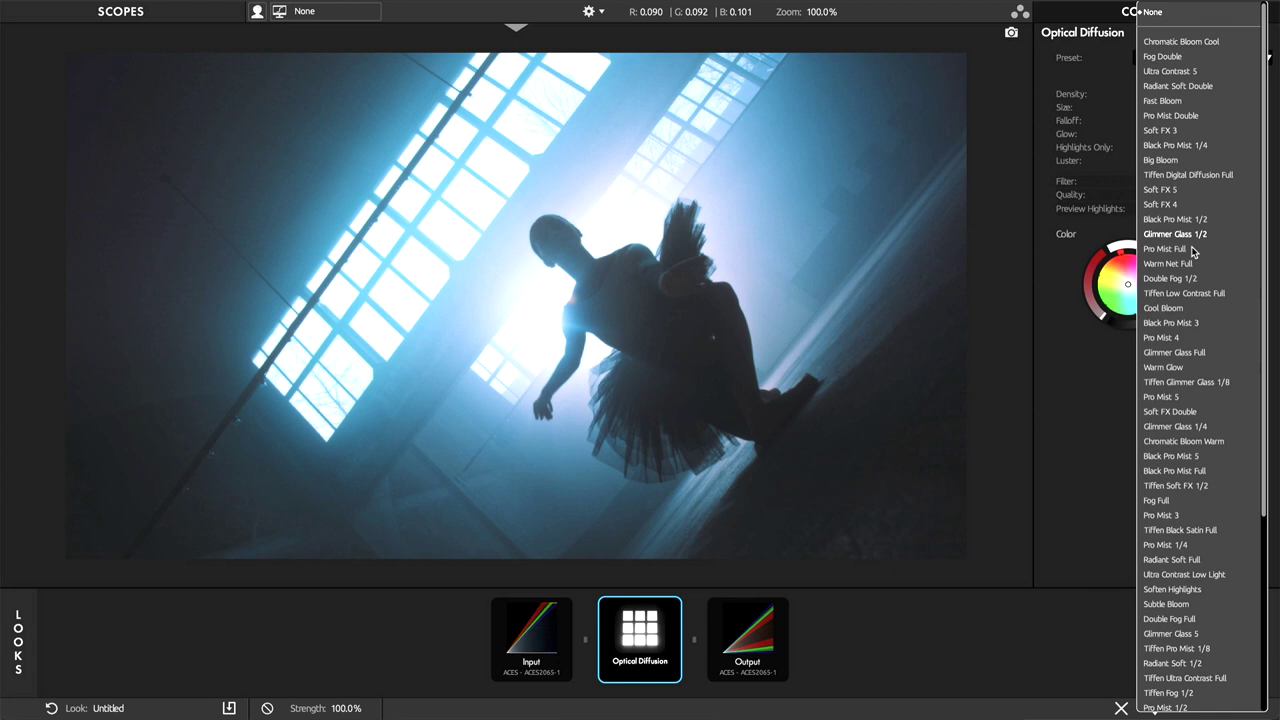
left_click(1189, 321)
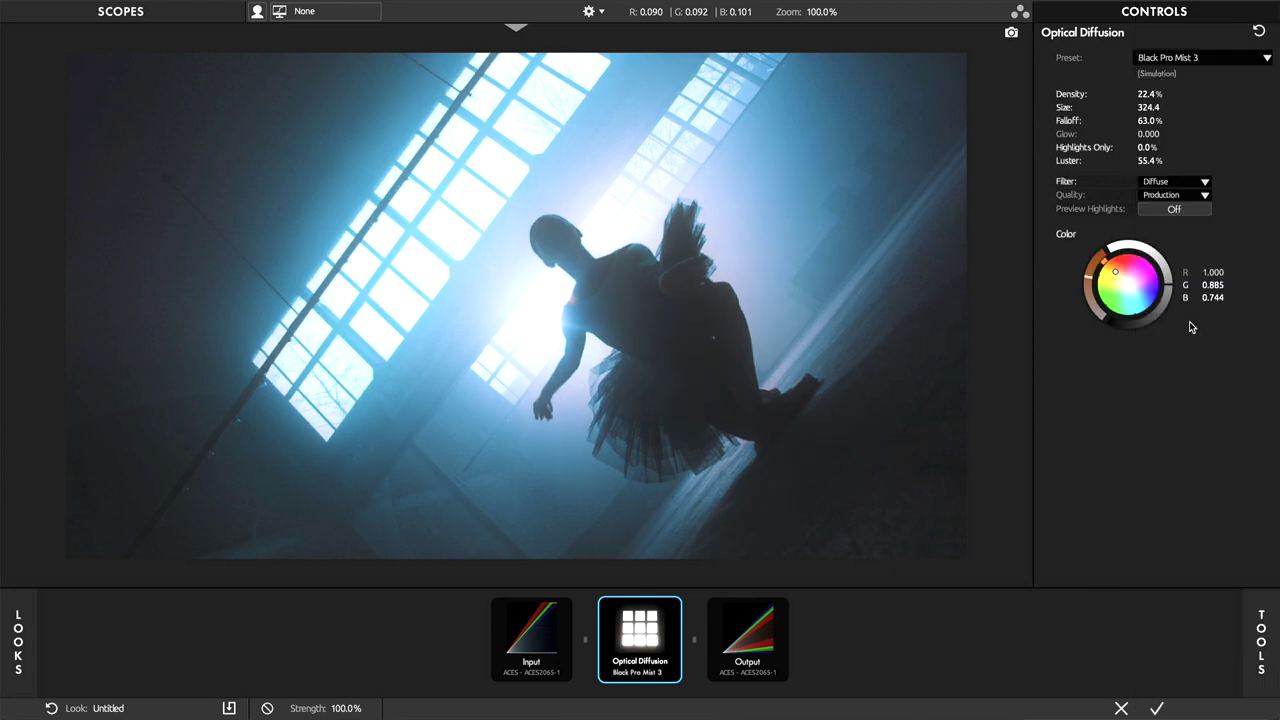
Try the Optical Diffusion presets Pro Mist 5, Black Pro Mist 5 and Pro Mist 3.
left_click(1189, 62)
left_click(1172, 396)
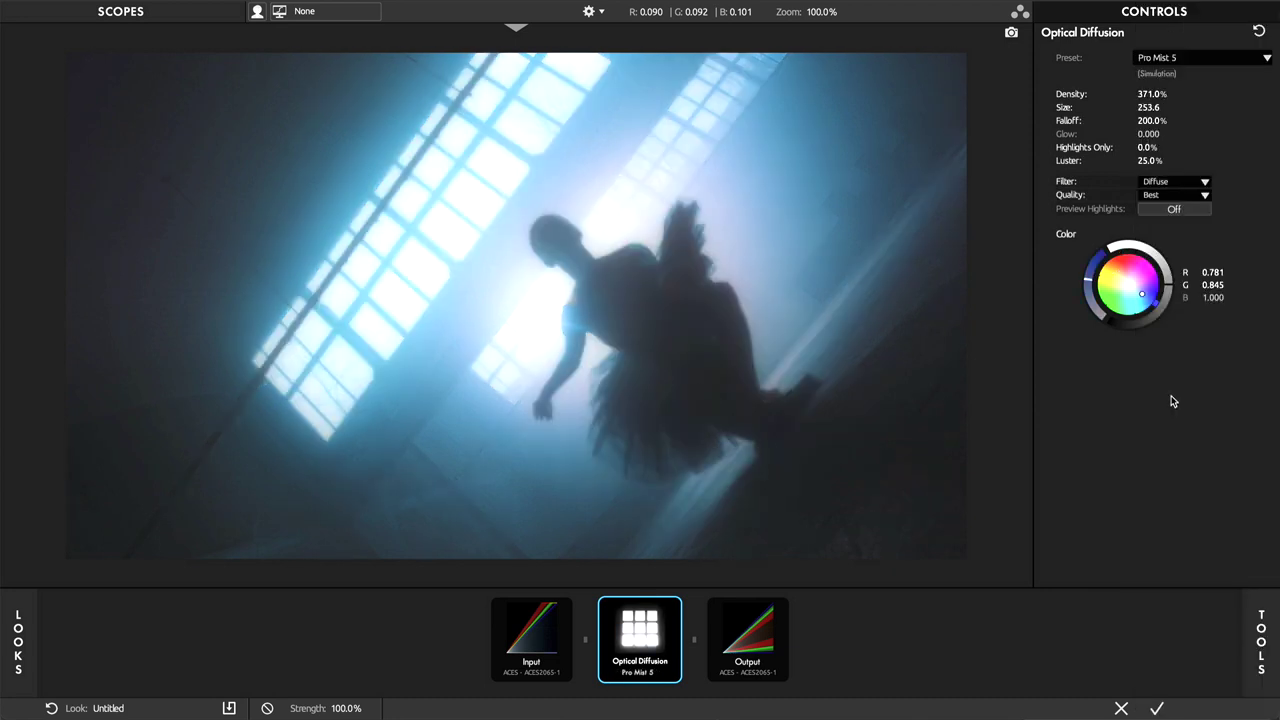
left_click(1186, 60)
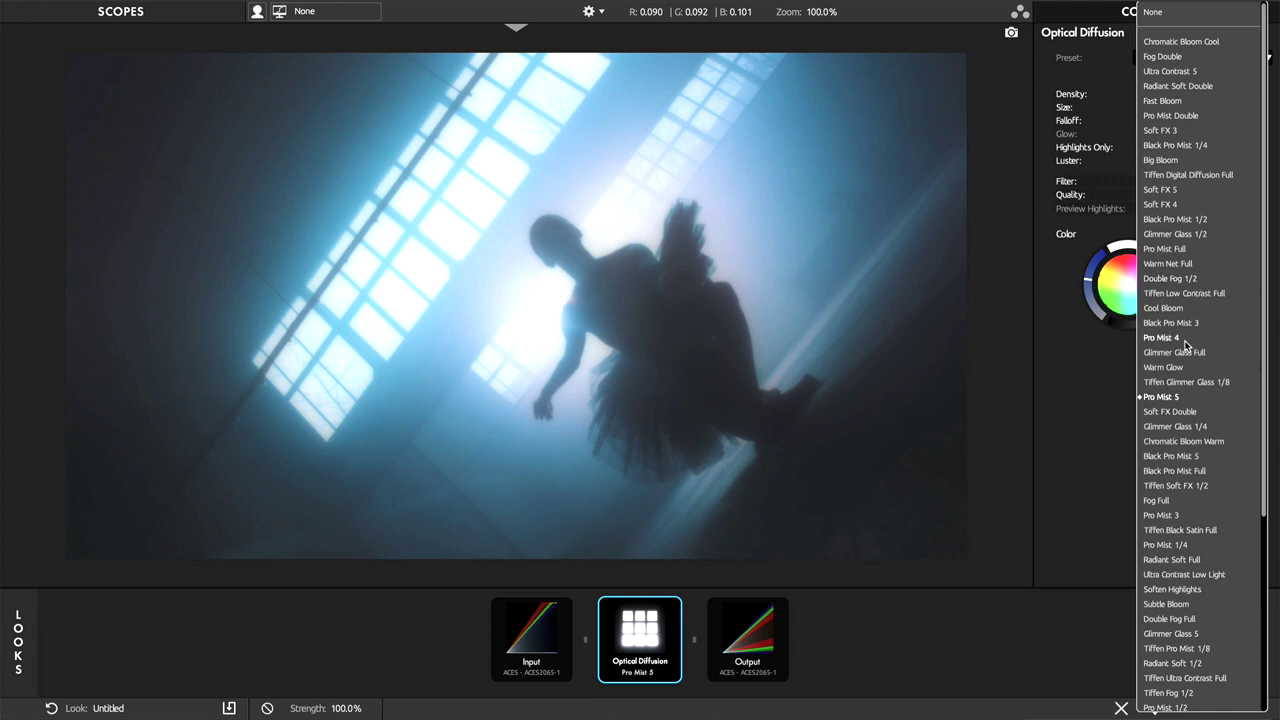
left_click(1180, 457)
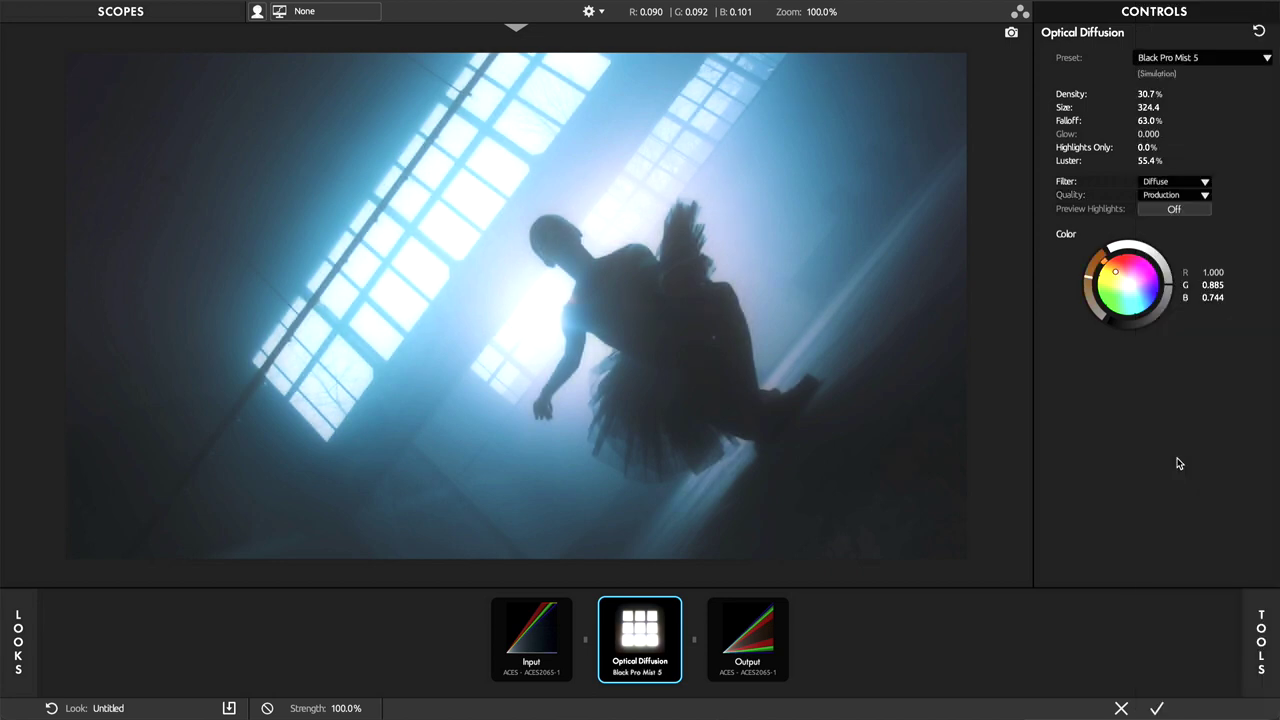
left_click(1184, 57)
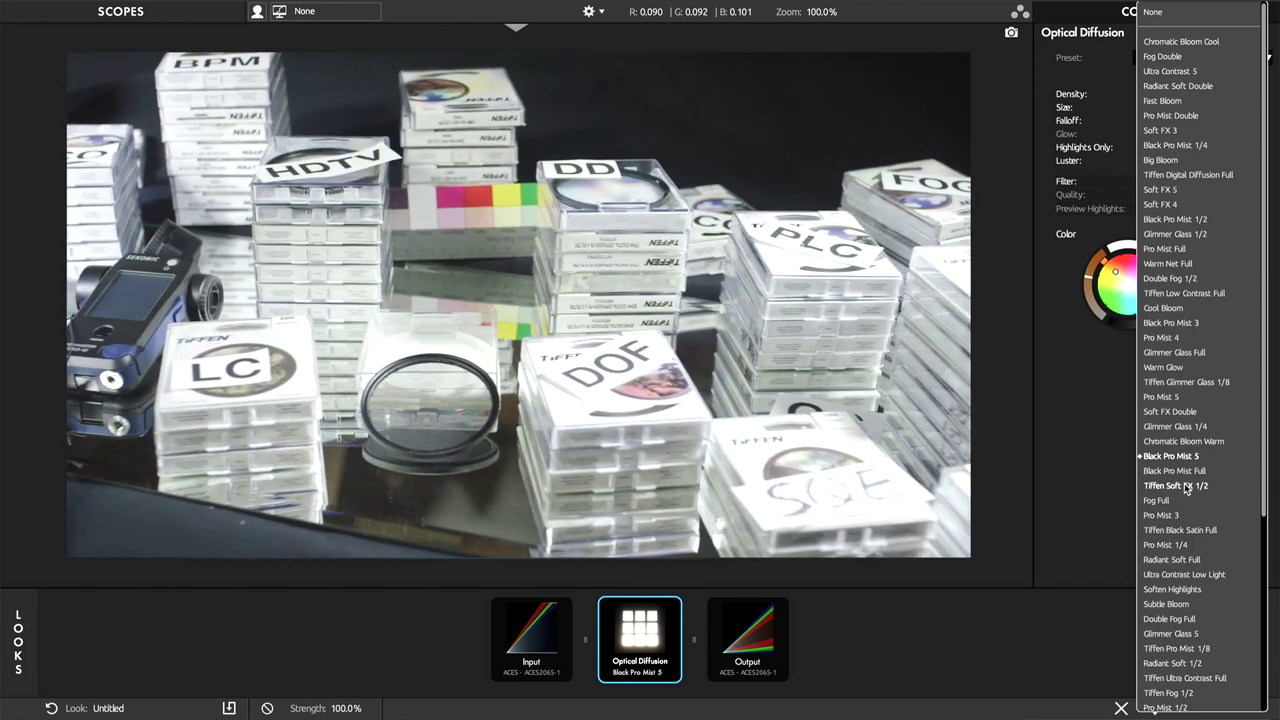
left_click(1183, 513)
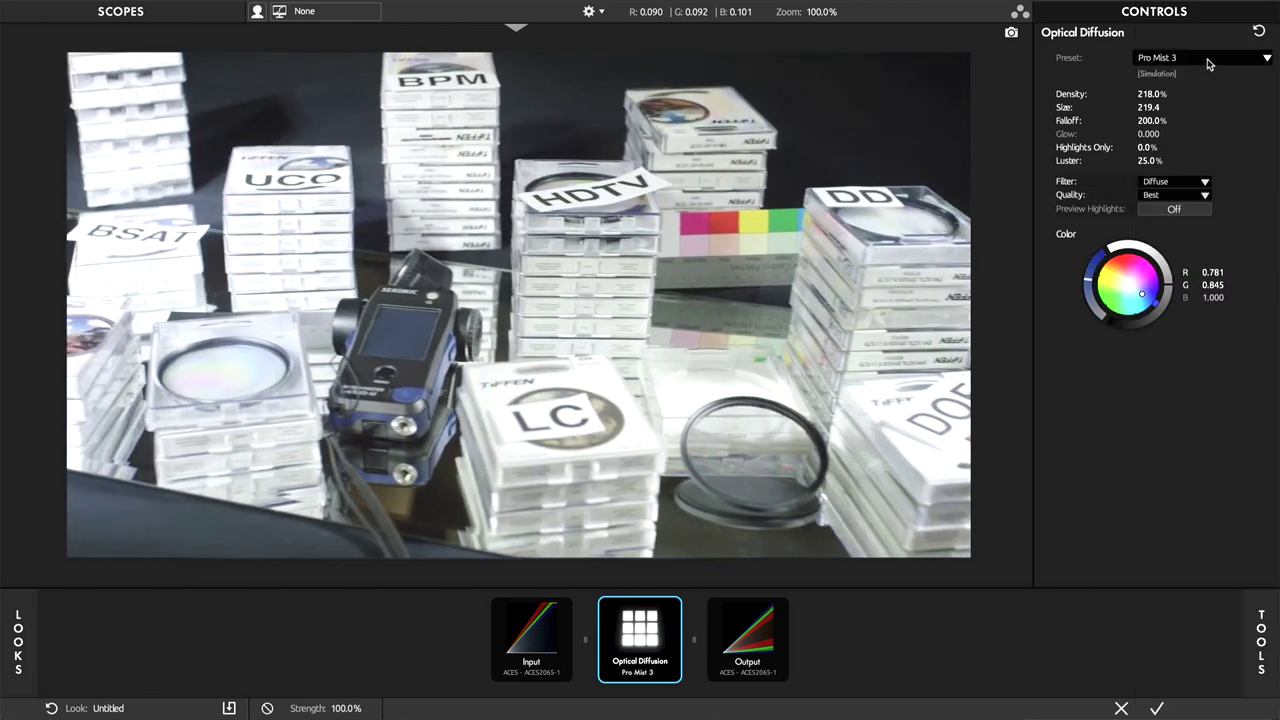
Try the Optical Diffusion presets Smoque 4, Glimmer Glass 5 and Warm Glow.
left_click(1190, 57)
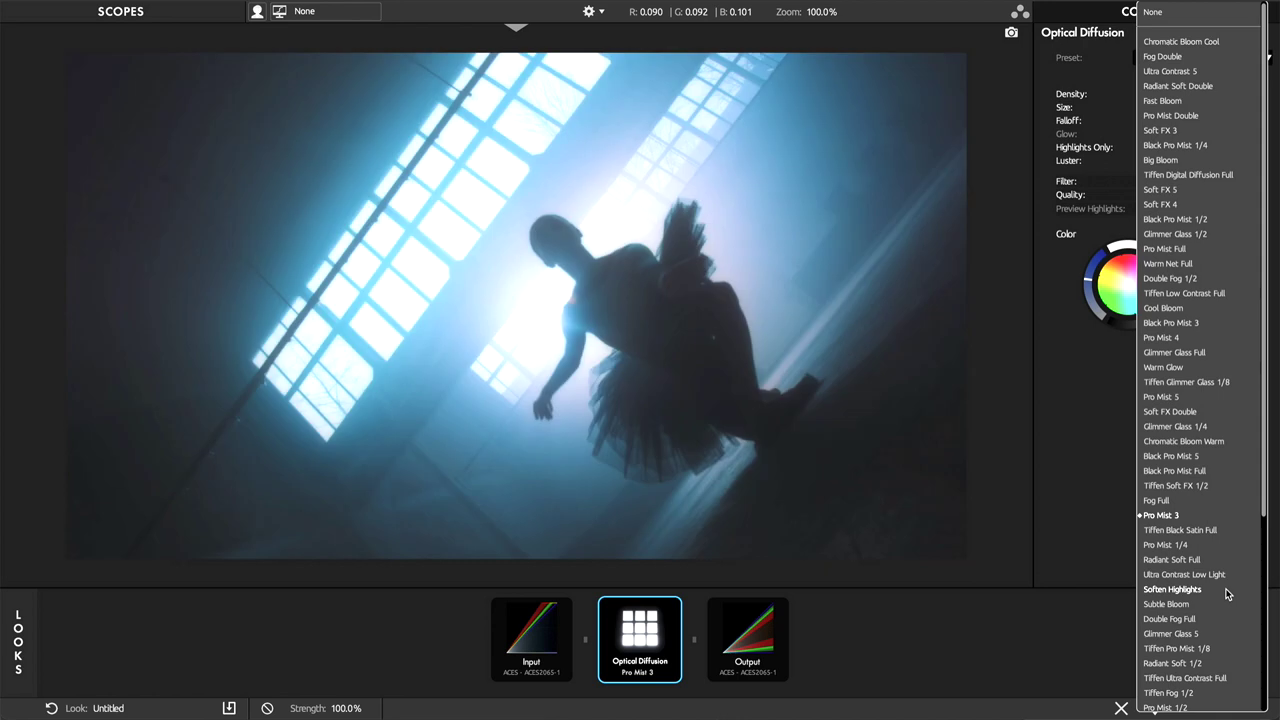
left_click_drag(1266, 505, 1268, 700)
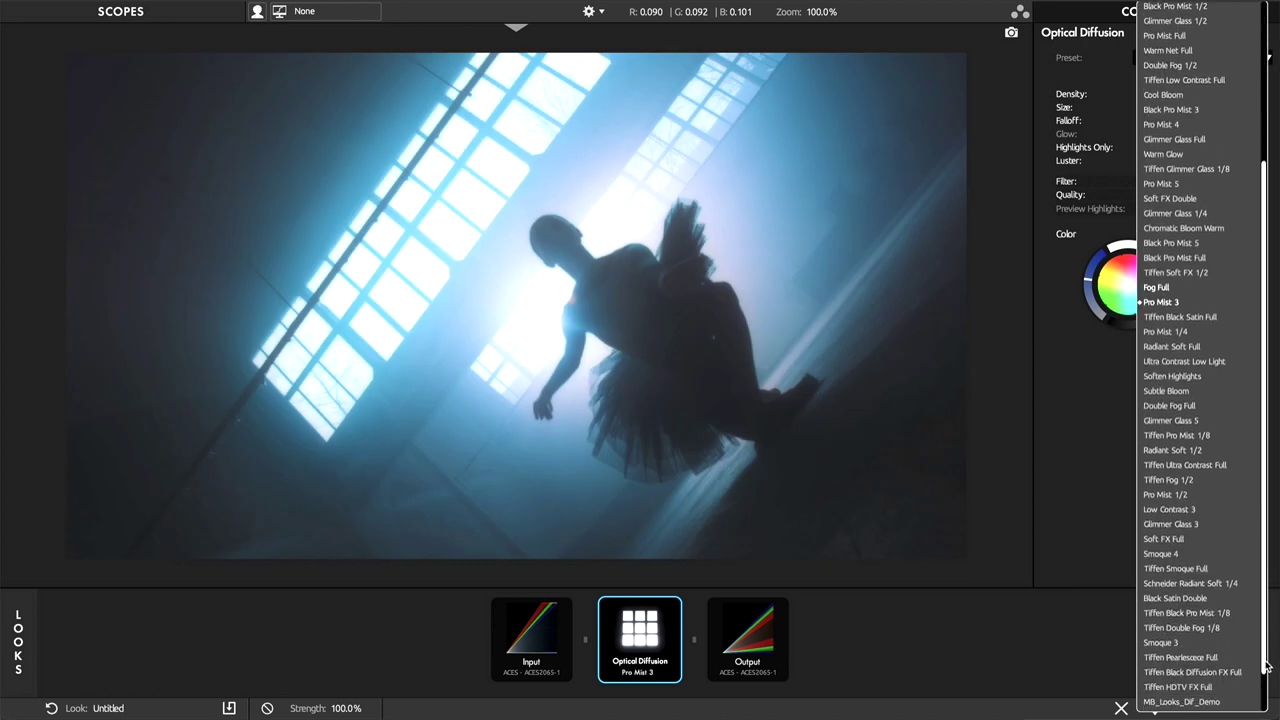
left_click(1170, 562)
left_click(1189, 60)
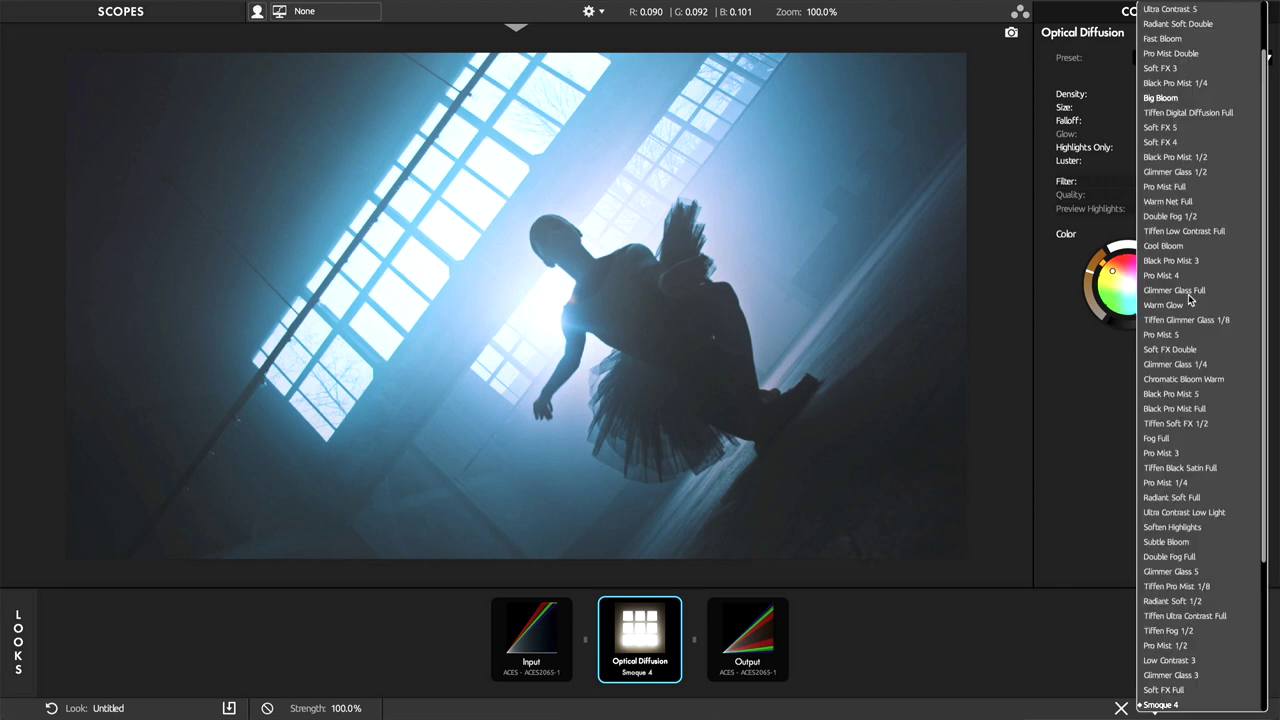
left_click_drag(1264, 554, 1264, 660)
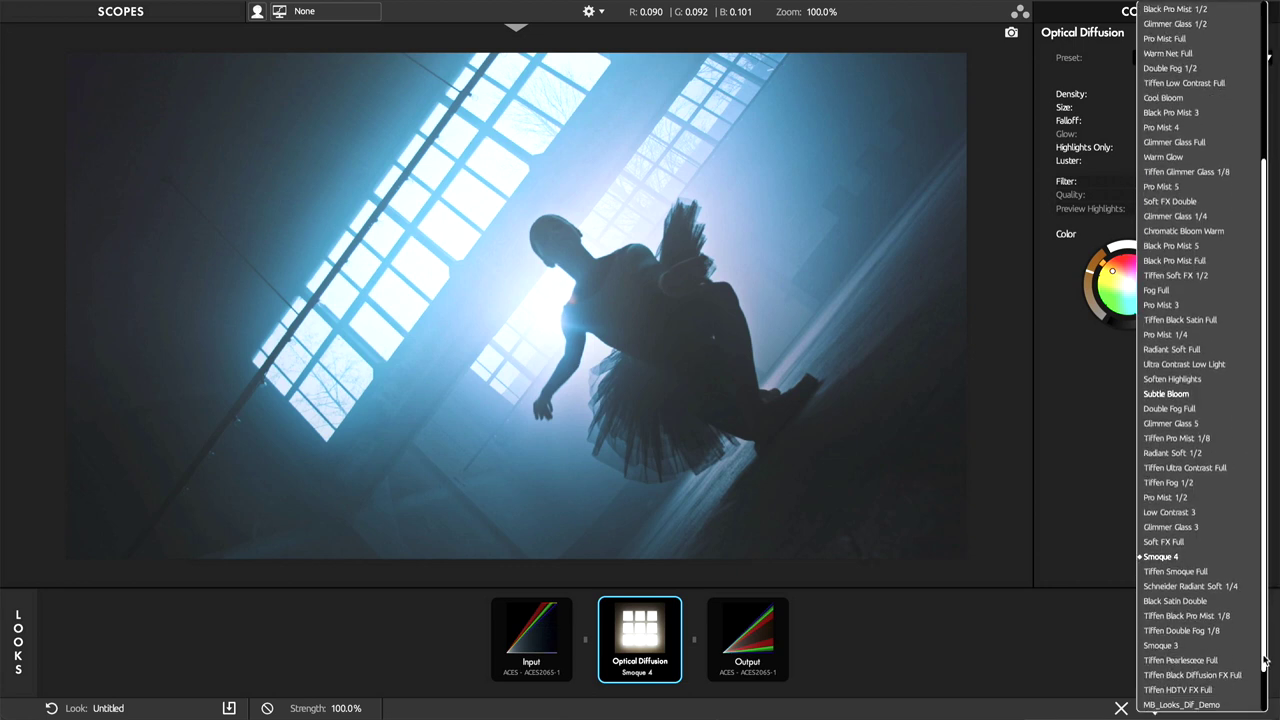
left_click(1171, 424)
left_click(1189, 62)
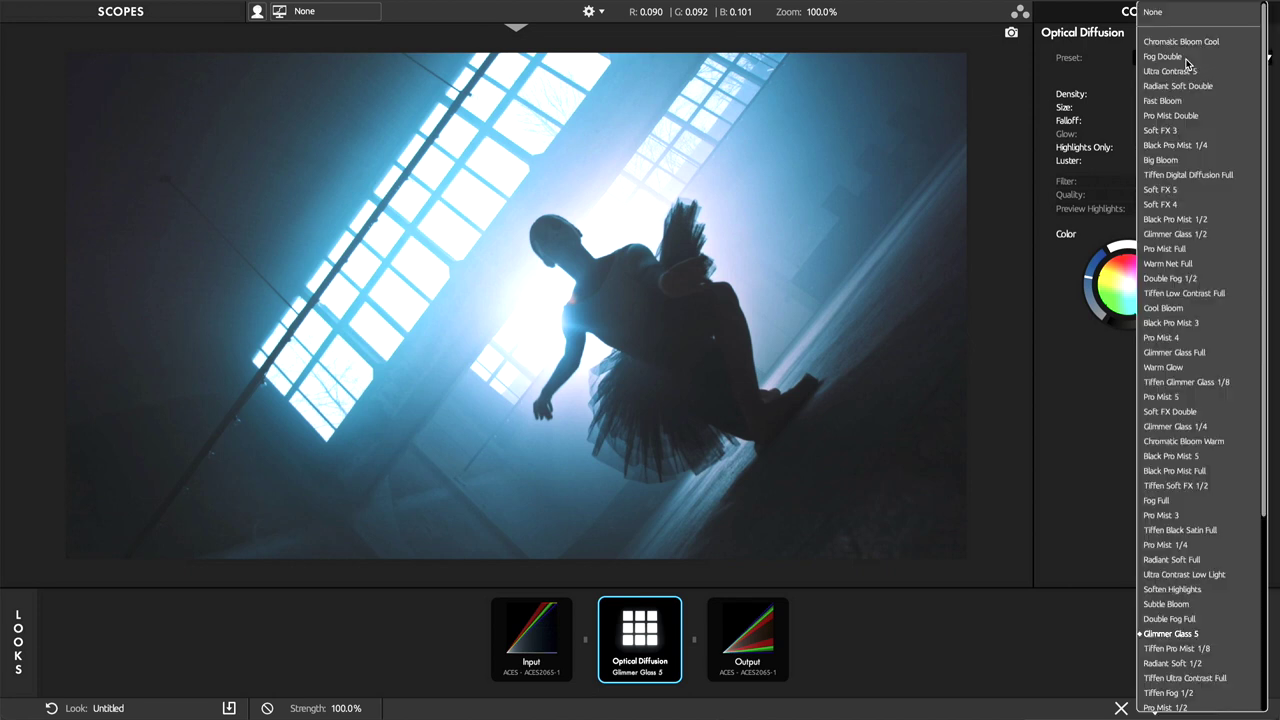
left_click(1258, 352)
Apply the custom MB_Looks_Dif_Demo preset to the Optical Diffusion tool.
left_click(1231, 63)
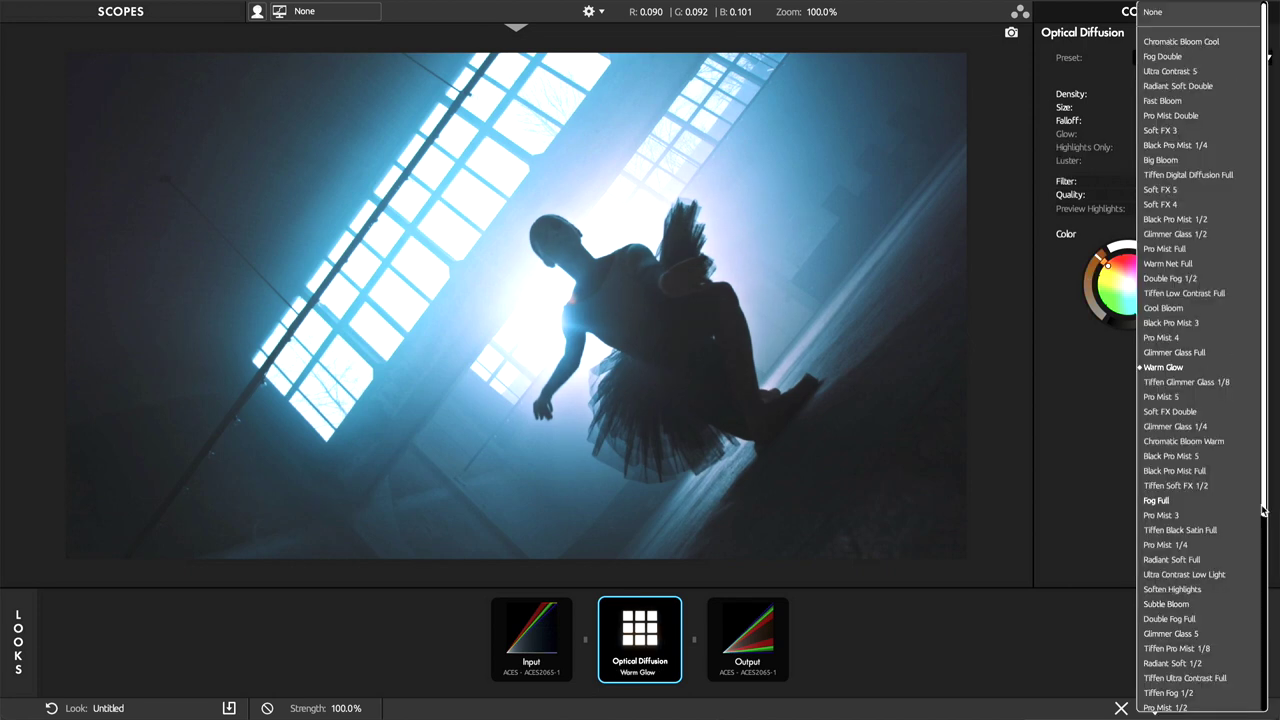
scroll(1214, 600, "down", 10)
left_click(1212, 656)
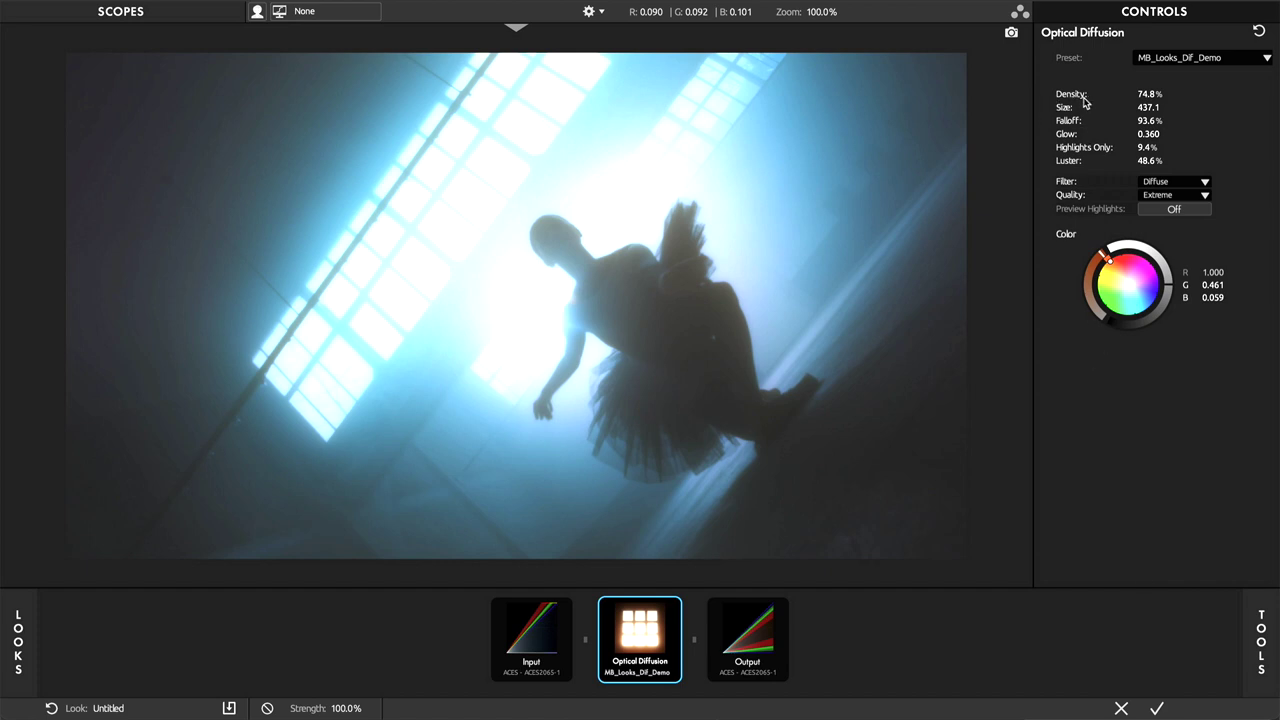
Set the diffusion's density to 63.6% and size to 441.2, comparing the image with the tool off and on.
mouse_move(1146, 94)
left_mouse_down()
mouse_move(1079, 94)
mouse_move(1168, 94)
left_mouse_up()
left_click(674, 609)
left_click(674, 609)
left_click(674, 609)
left_click(674, 609)
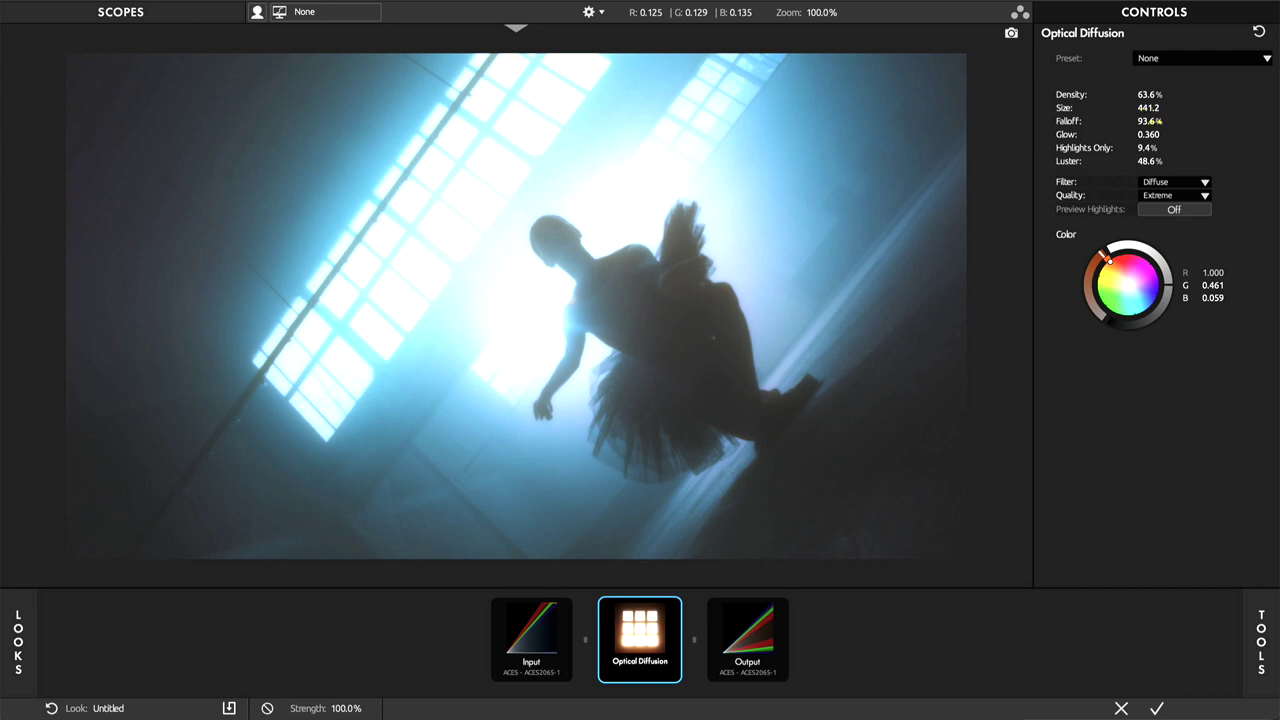
Adjust the diffusion to a falloff of 98.4%, a size of 374.2 and a glow of 0.420.
left_click_drag(1141, 121, 1186, 121)
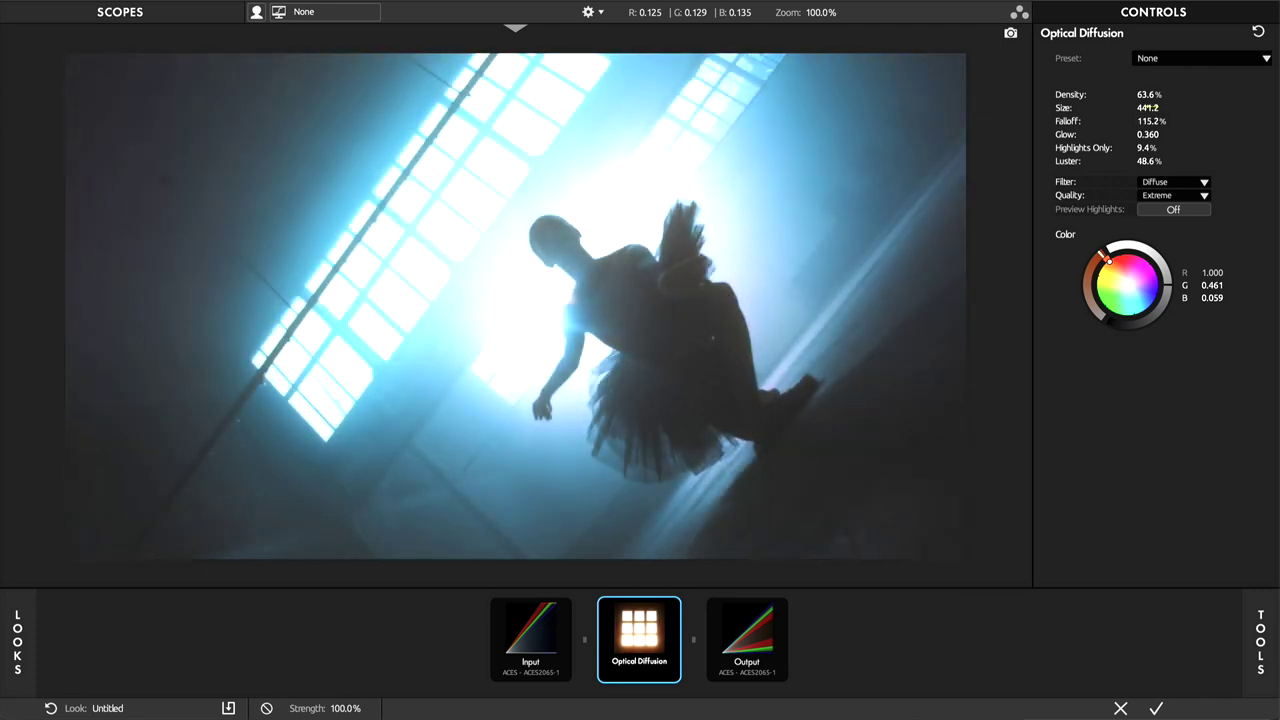
left_click_drag(1150, 108, 1130, 134)
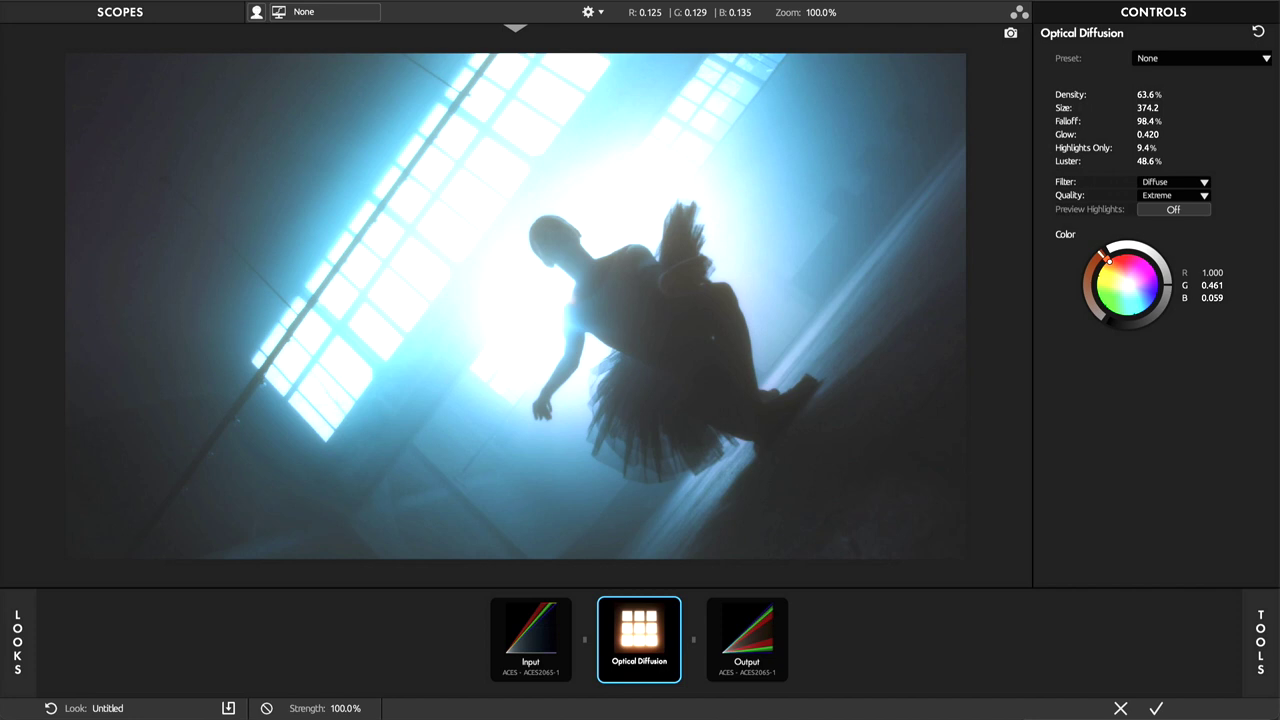
Turn on the highlight preview for the diffusion and raise Highlights Only to 69.6%.
left_click(1140, 147)
left_click(1192, 143)
left_click_drag(1148, 148, 1104, 148)
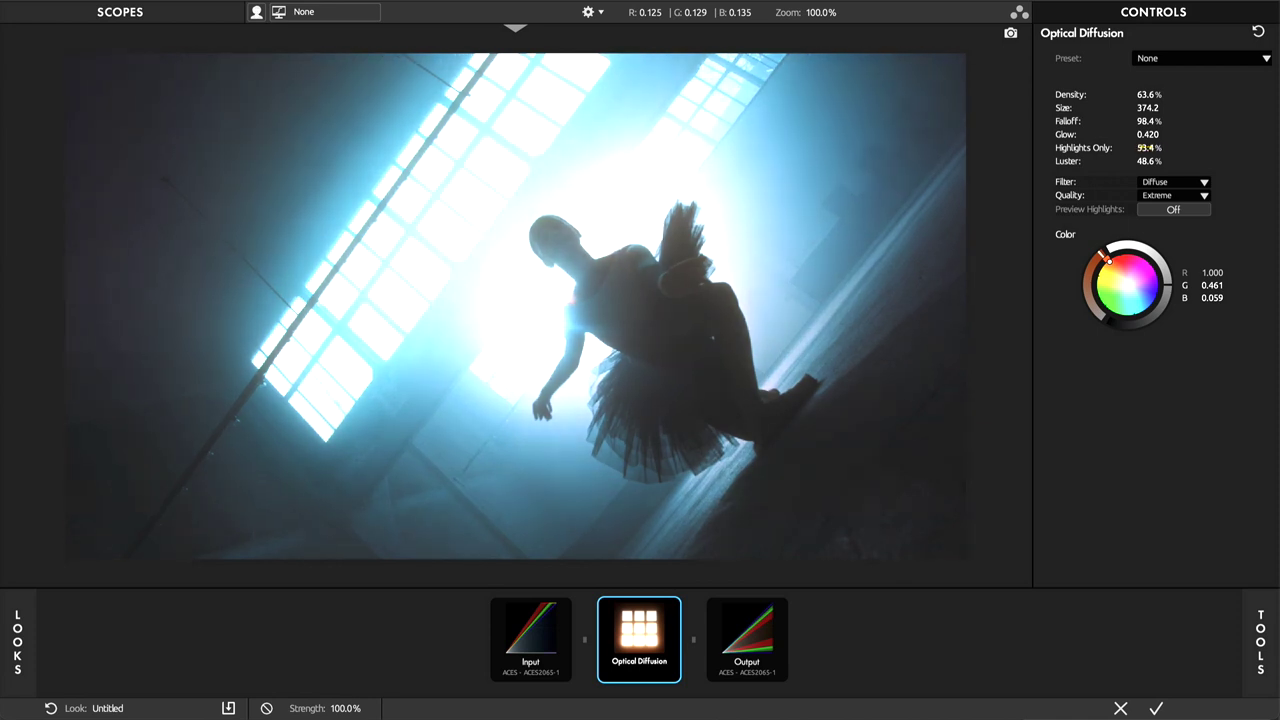
left_click(1175, 212)
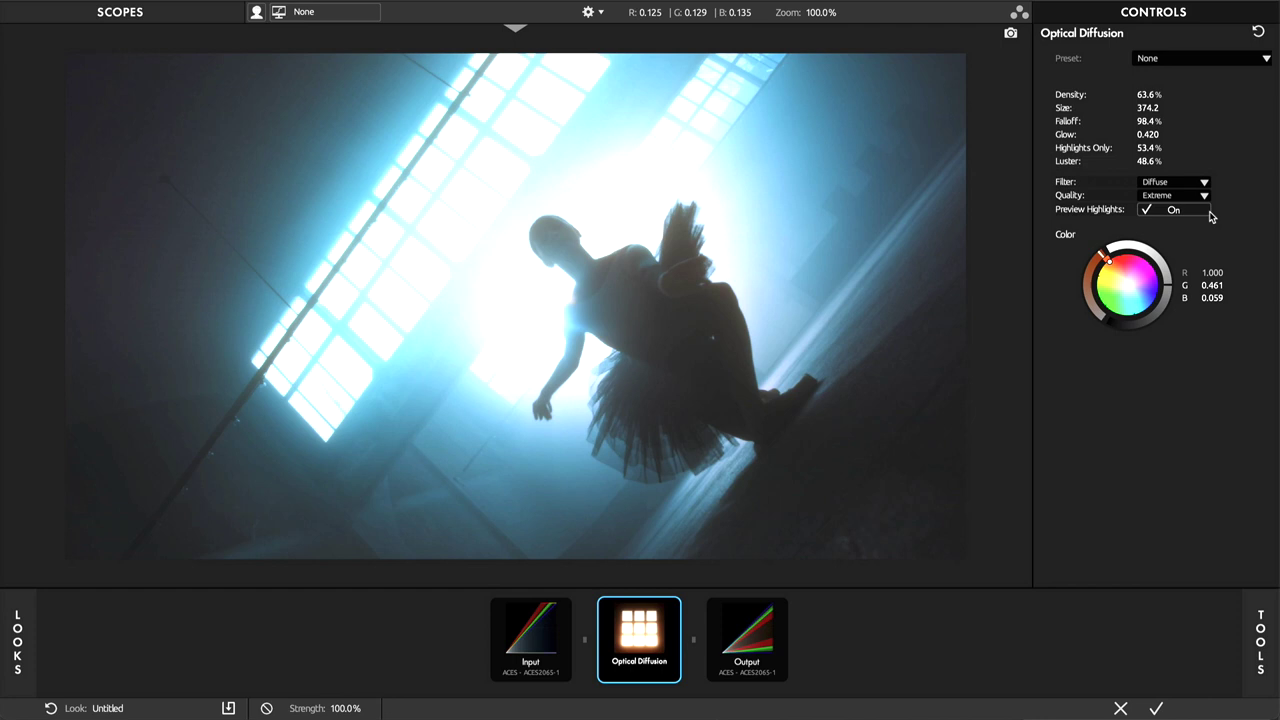
left_click_drag(1148, 147, 1177, 147)
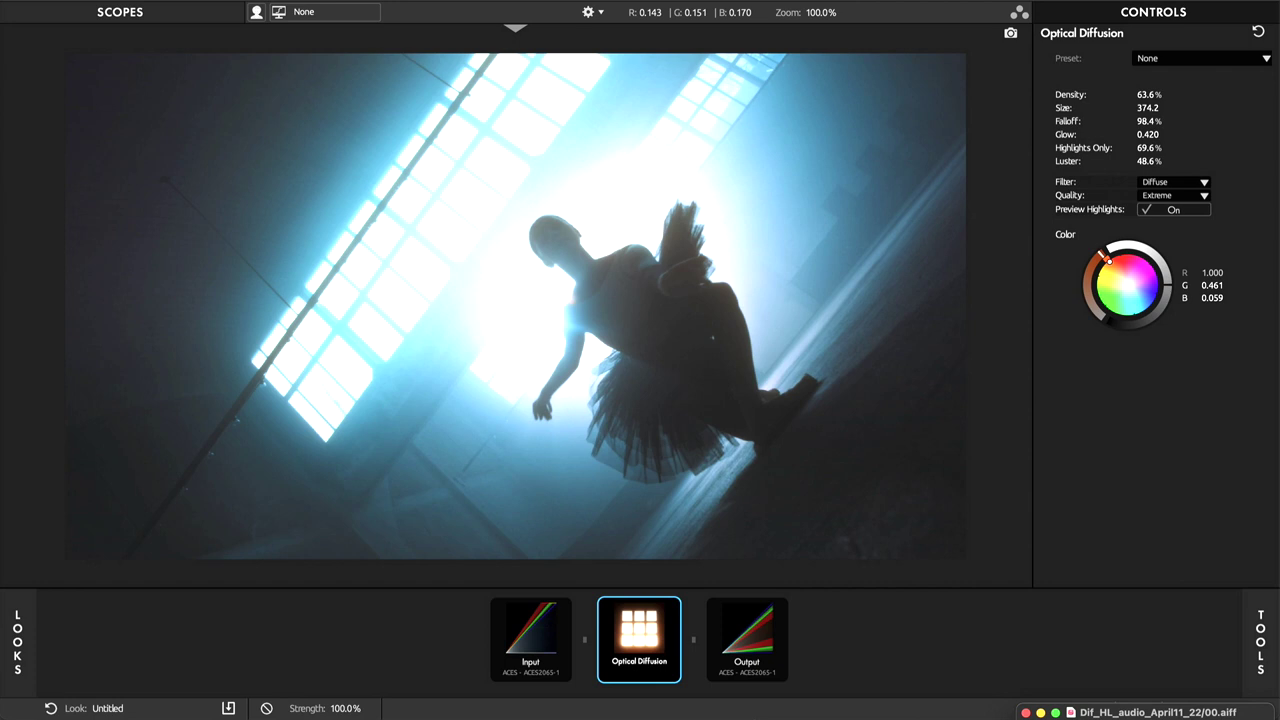
Browse the diffusion presets and compare the image with the Optical Diffusion tool off and on.
left_click(1183, 60)
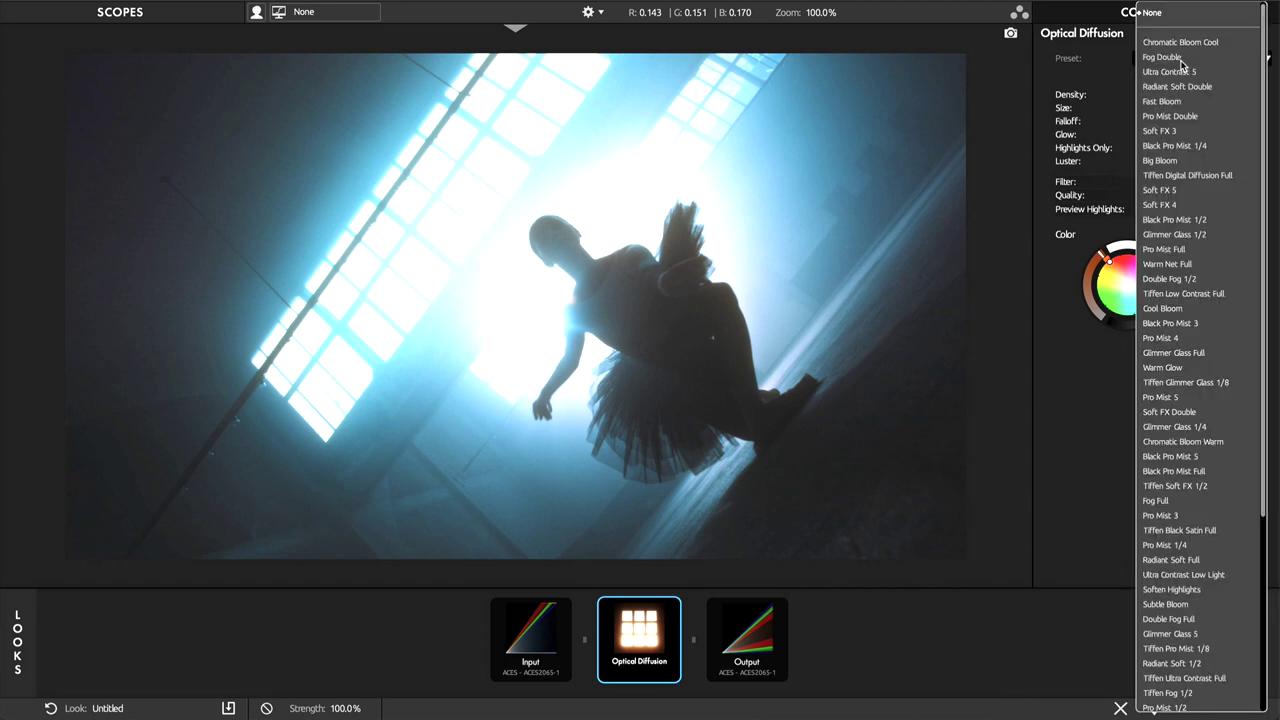
scroll(1196, 665, "down", 5)
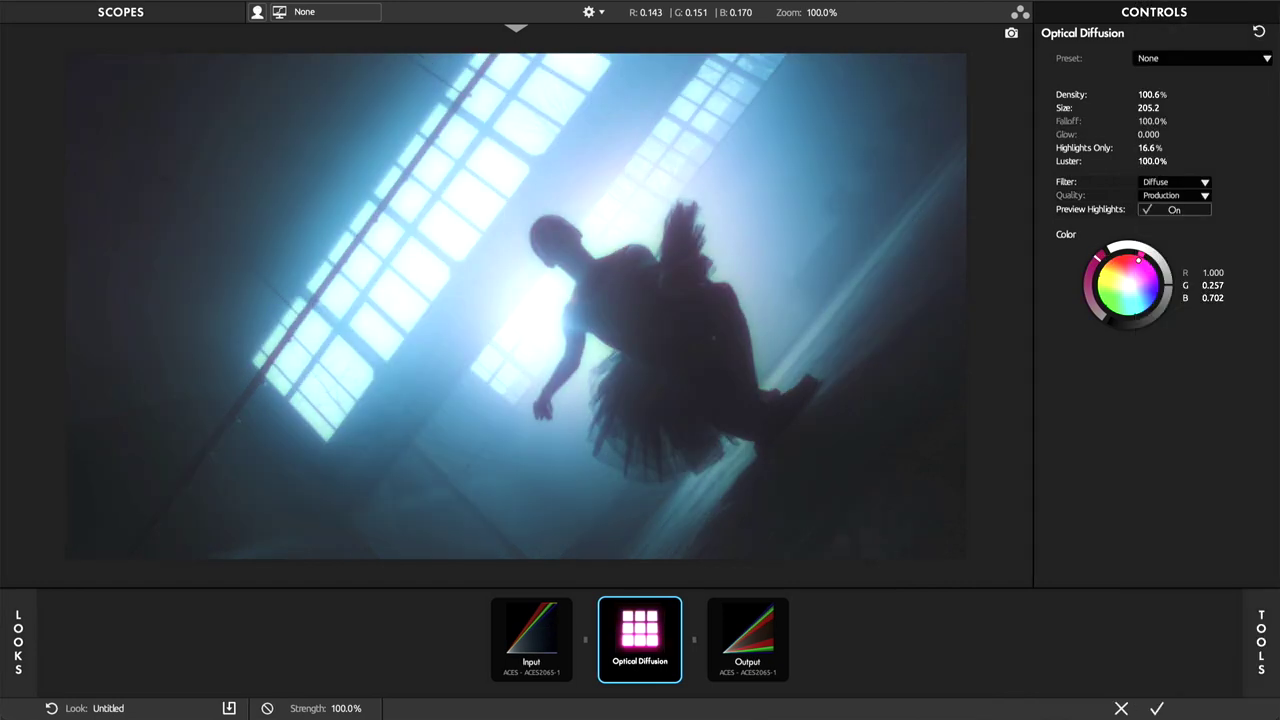
left_click(673, 607)
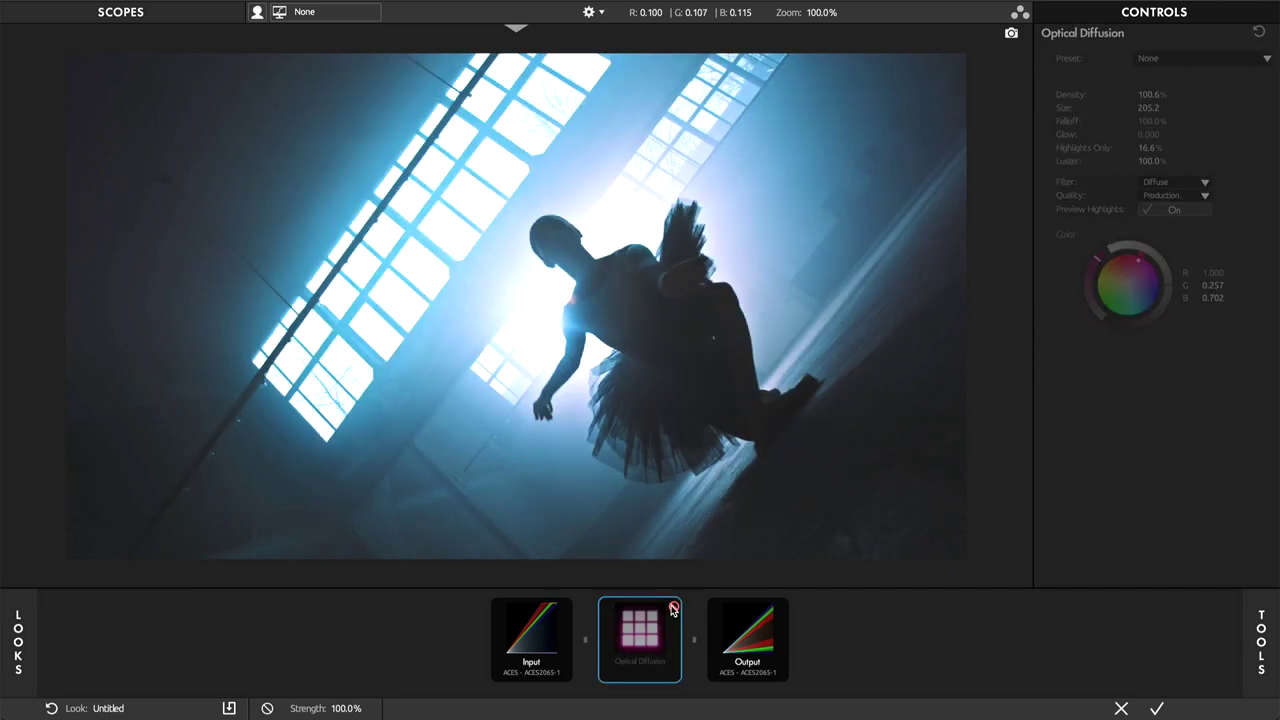
left_click(673, 607)
Try green, orange and violet tints for the diffusion colour.
left_click(1106, 303)
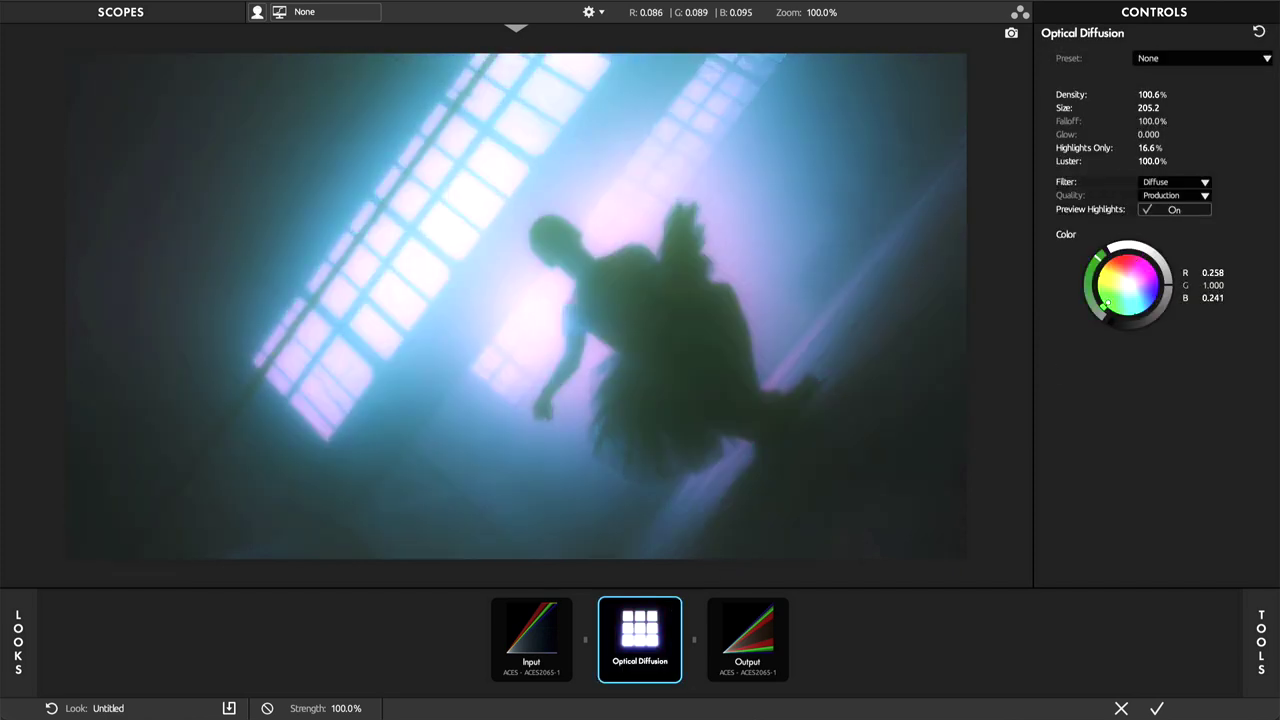
left_click(1101, 263)
left_click(1128, 262)
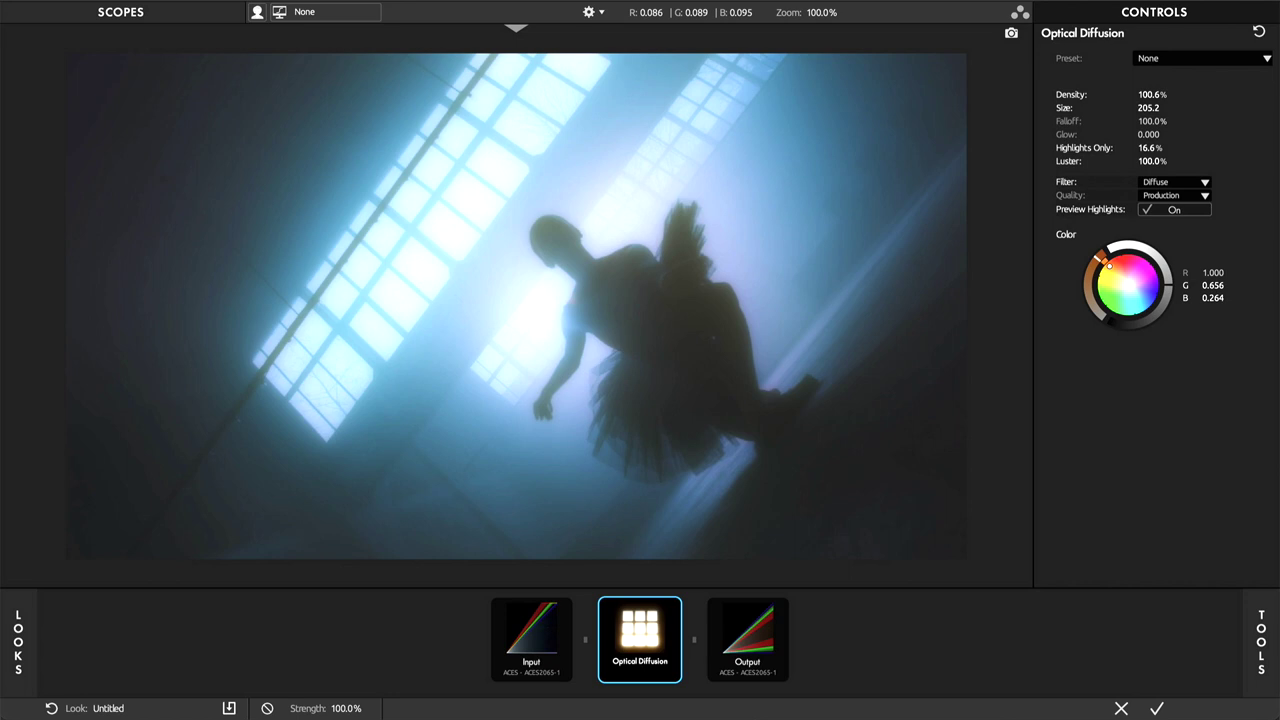
left_click(1153, 290)
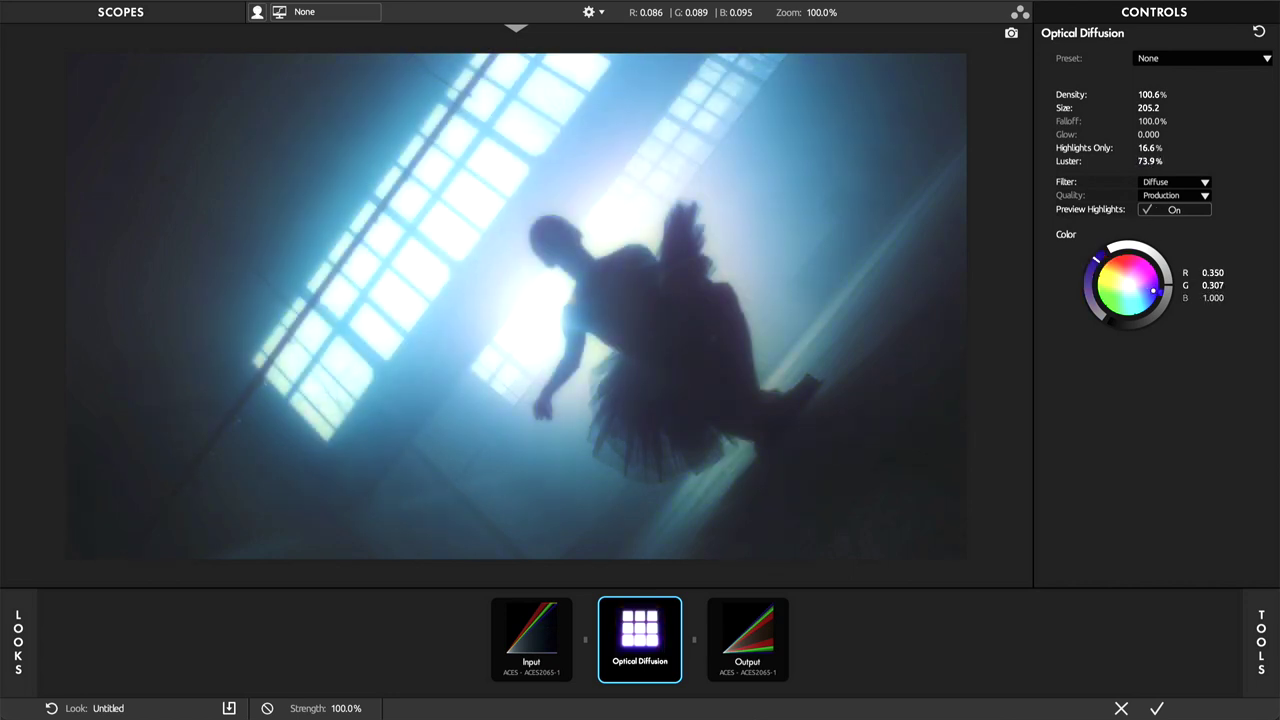
Set the diffusion's luster to 100% and try several tints, ending with magenta at R 0.896, G 0.391, B 1.000.
left_click_drag(1150, 161, 1210, 161)
left_click(1130, 263)
left_click(1108, 297)
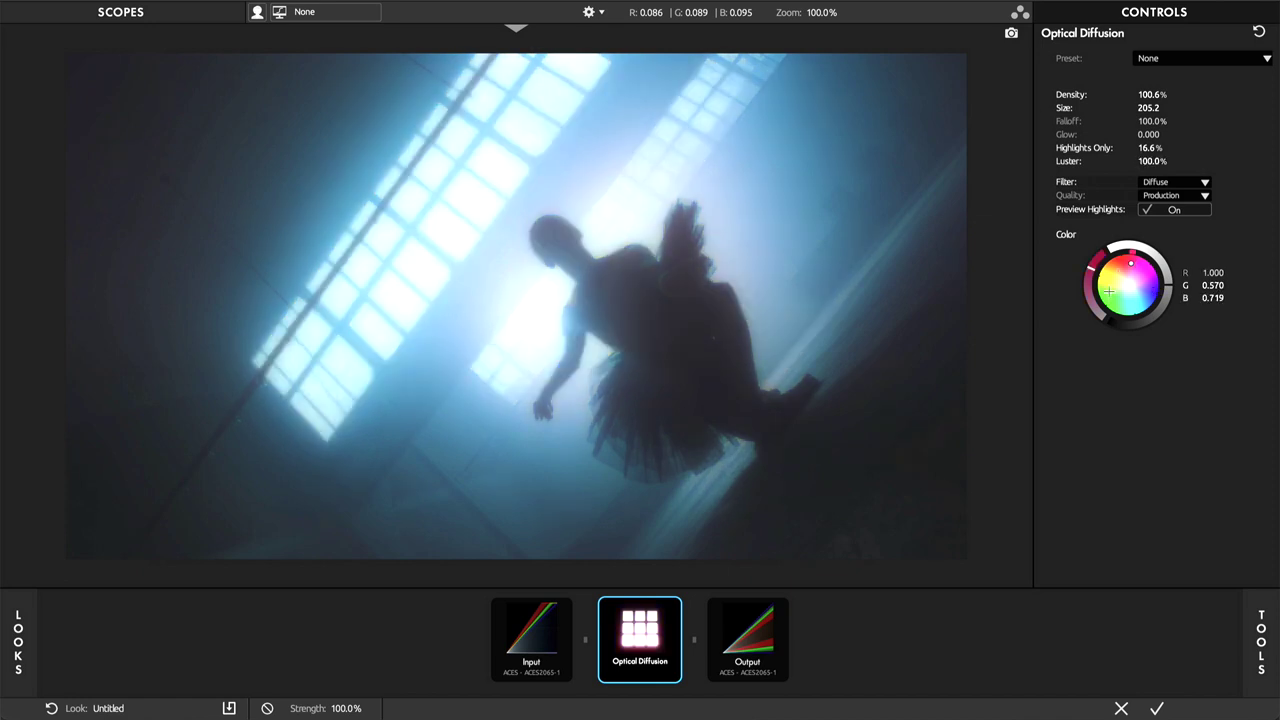
left_click(1128, 308)
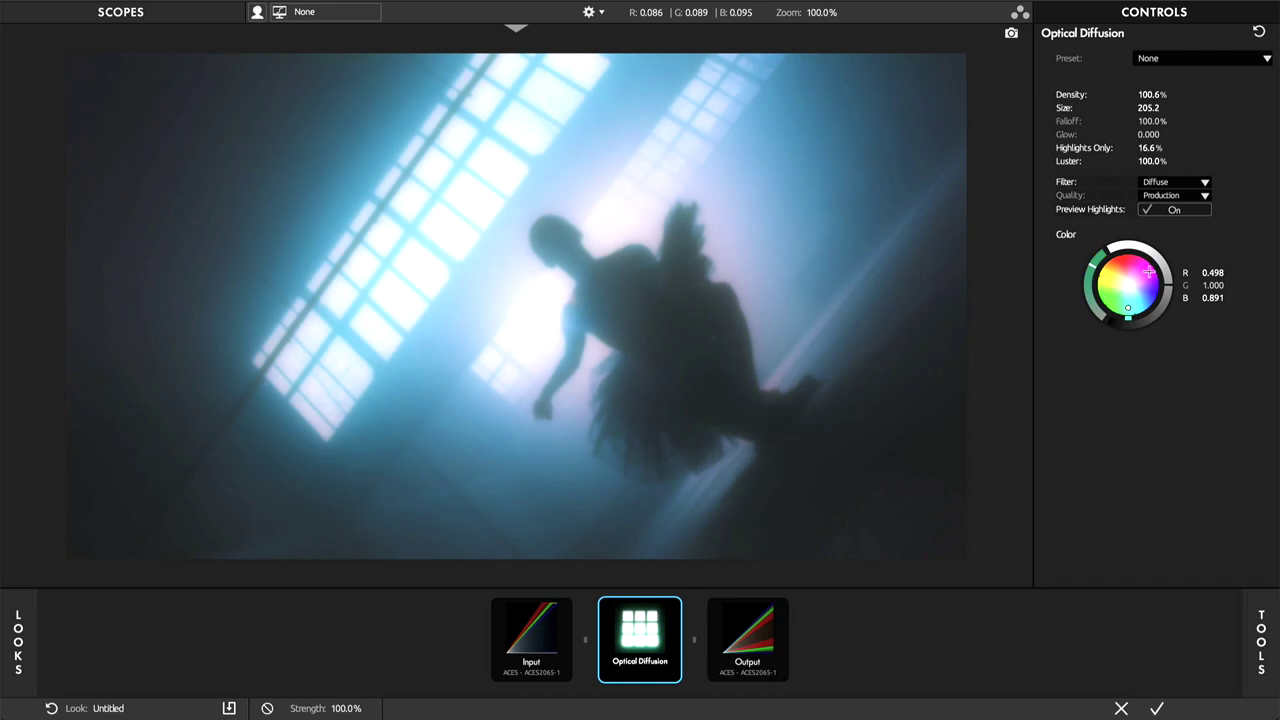
left_click(1150, 271)
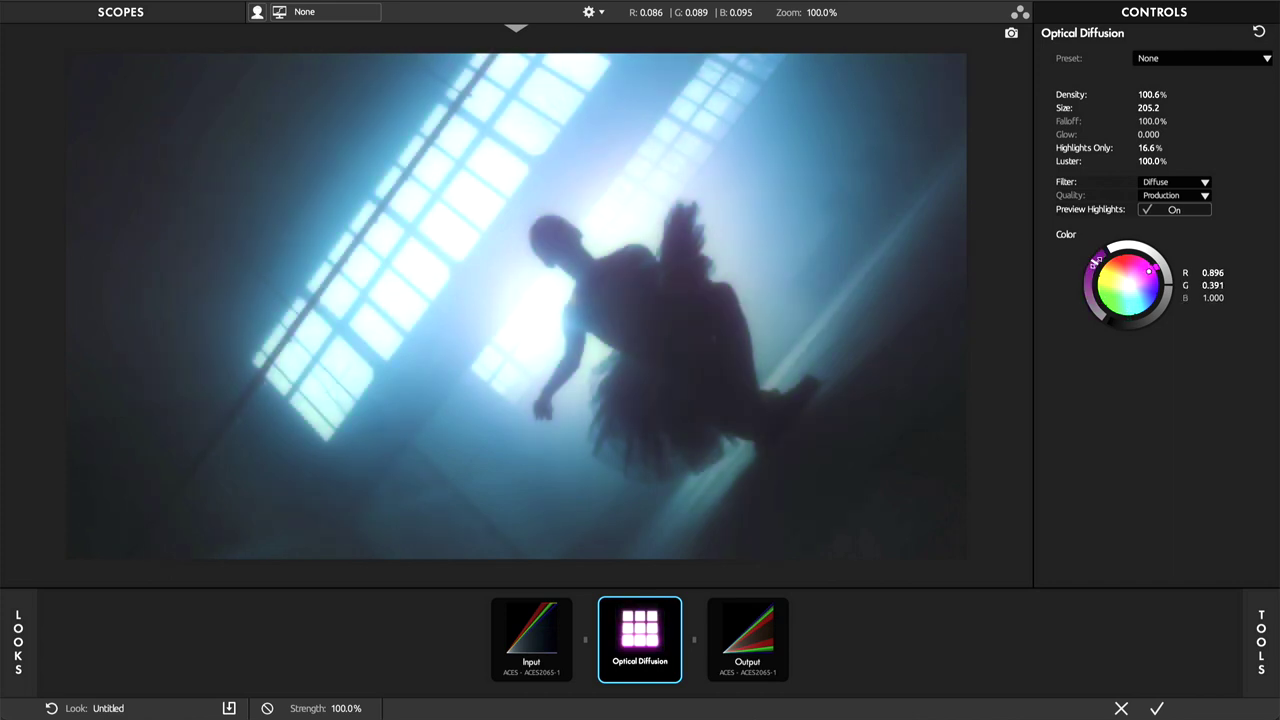
Shift the diffusion tint to R 0.866, G 0.215, B 1.000 and try the Streak filter before restoring Diffuse.
mouse_move(1146, 272)
left_mouse_down()
mouse_move(1132, 282)
mouse_move(1151, 270)
left_mouse_up()
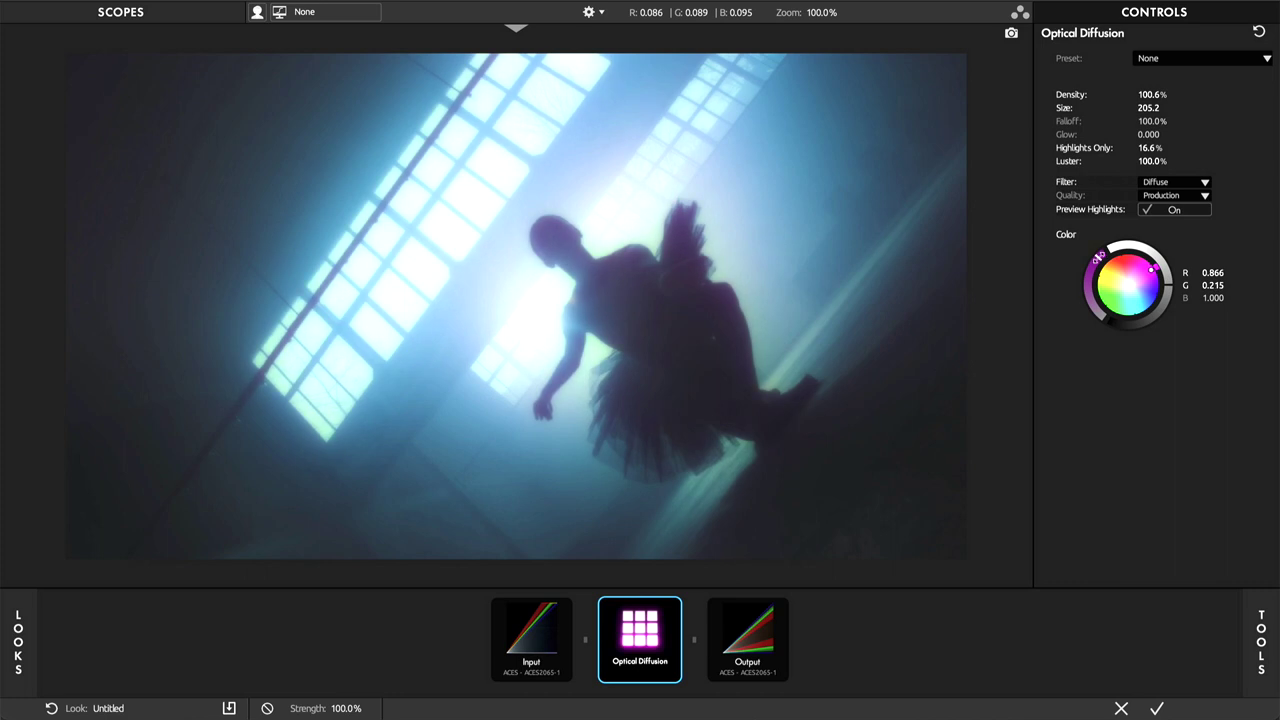
left_click(1168, 183)
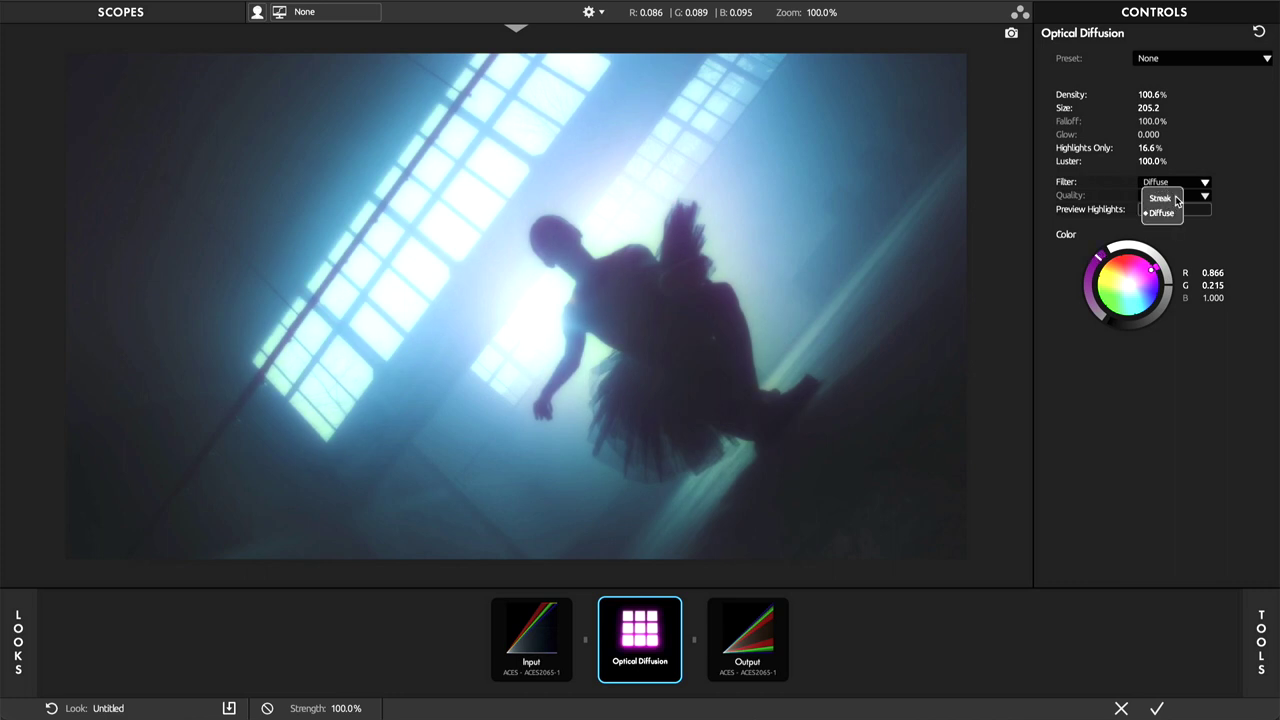
left_click(1175, 202)
left_click(1174, 184)
left_click(1162, 213)
Compare the Fast, Production, Best and Extreme quality settings for the diffusion, ending on Production.
left_click(1170, 197)
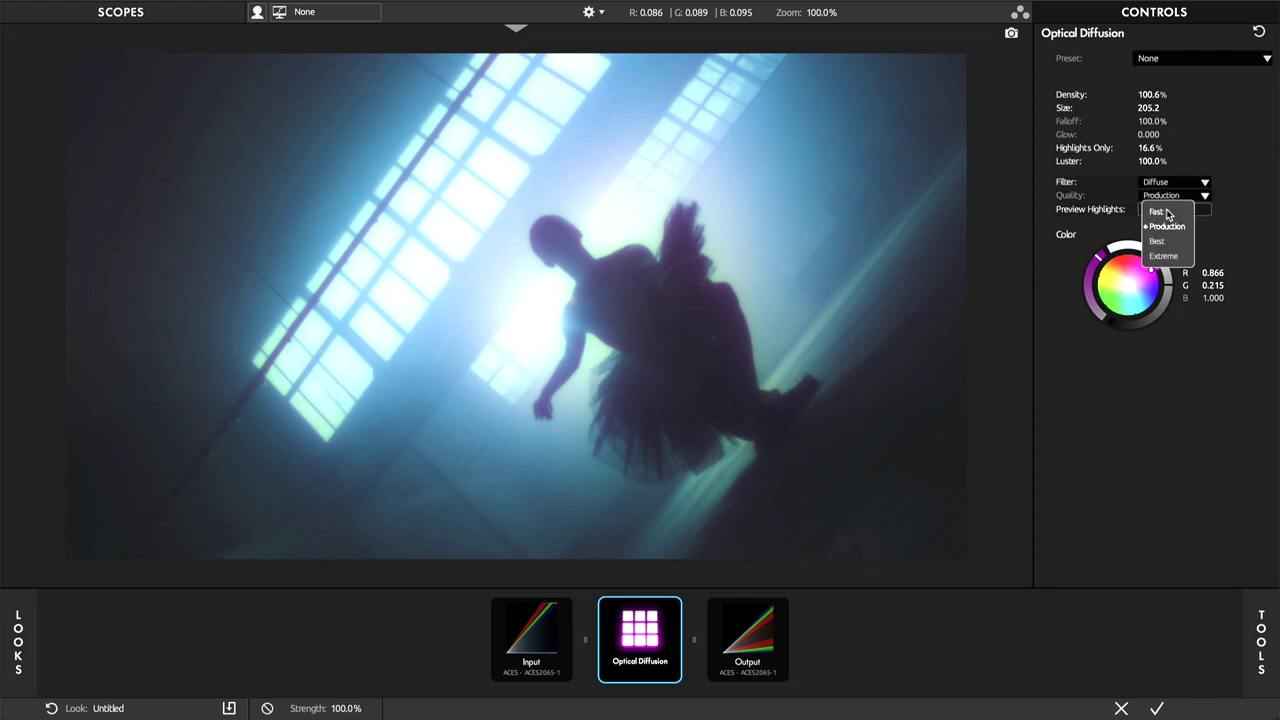
left_click(1168, 213)
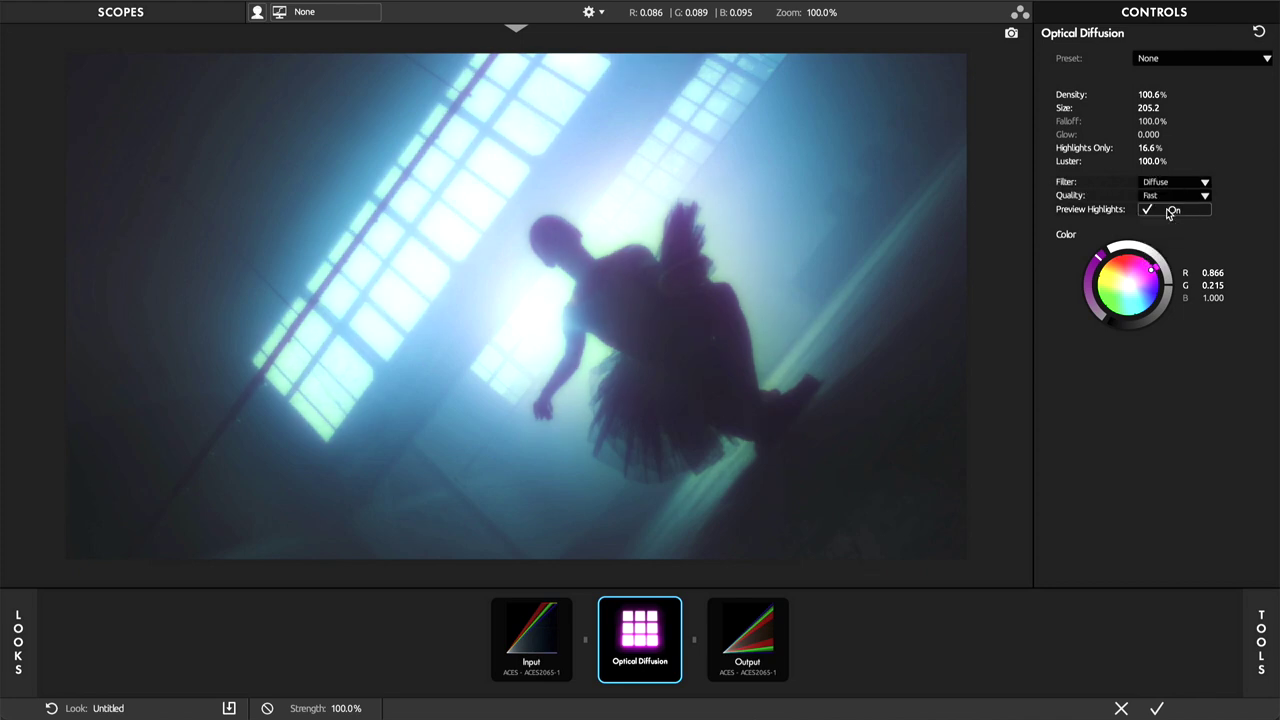
left_click(1160, 197)
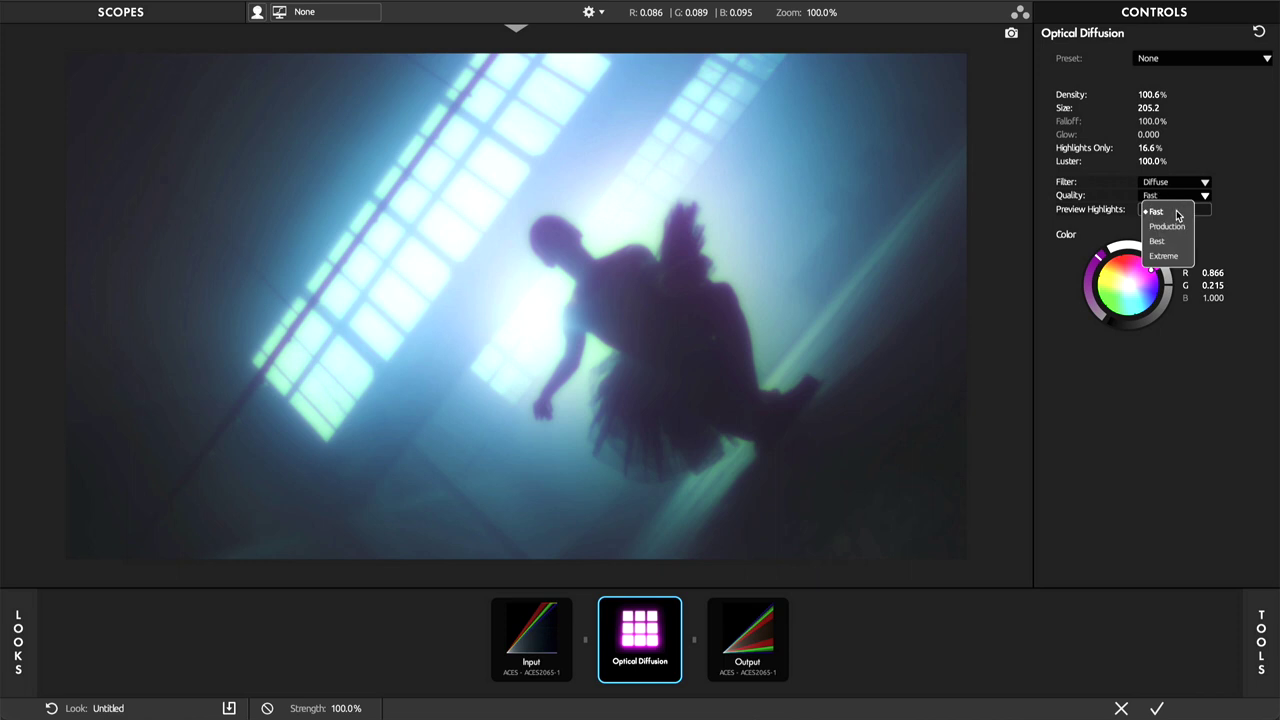
left_click(1168, 226)
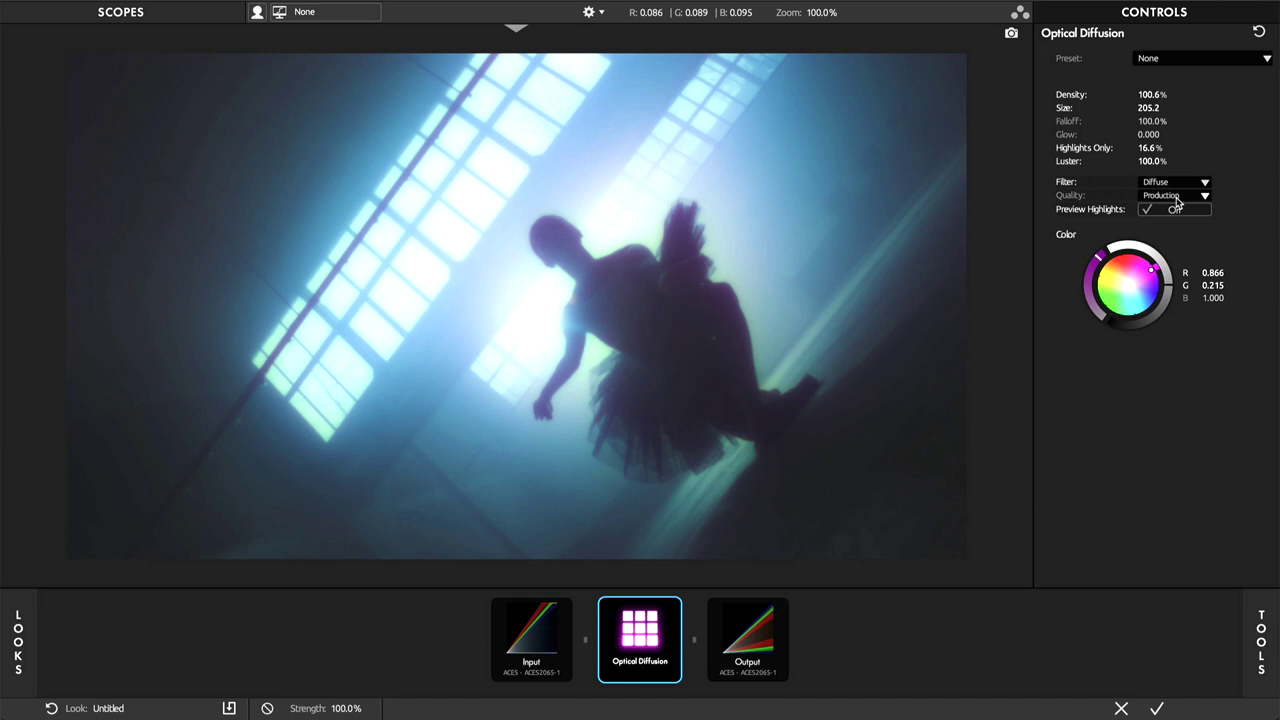
left_click(1177, 203)
left_click(1170, 243)
left_click(1172, 197)
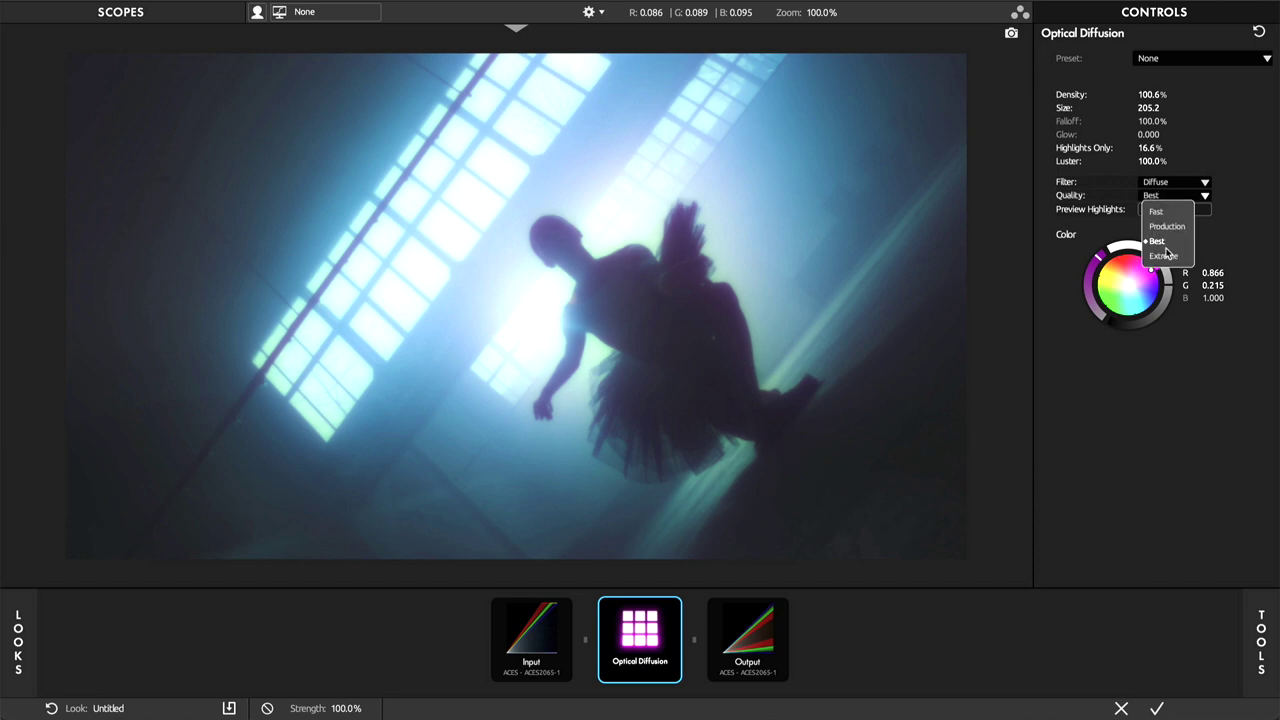
left_click(1164, 256)
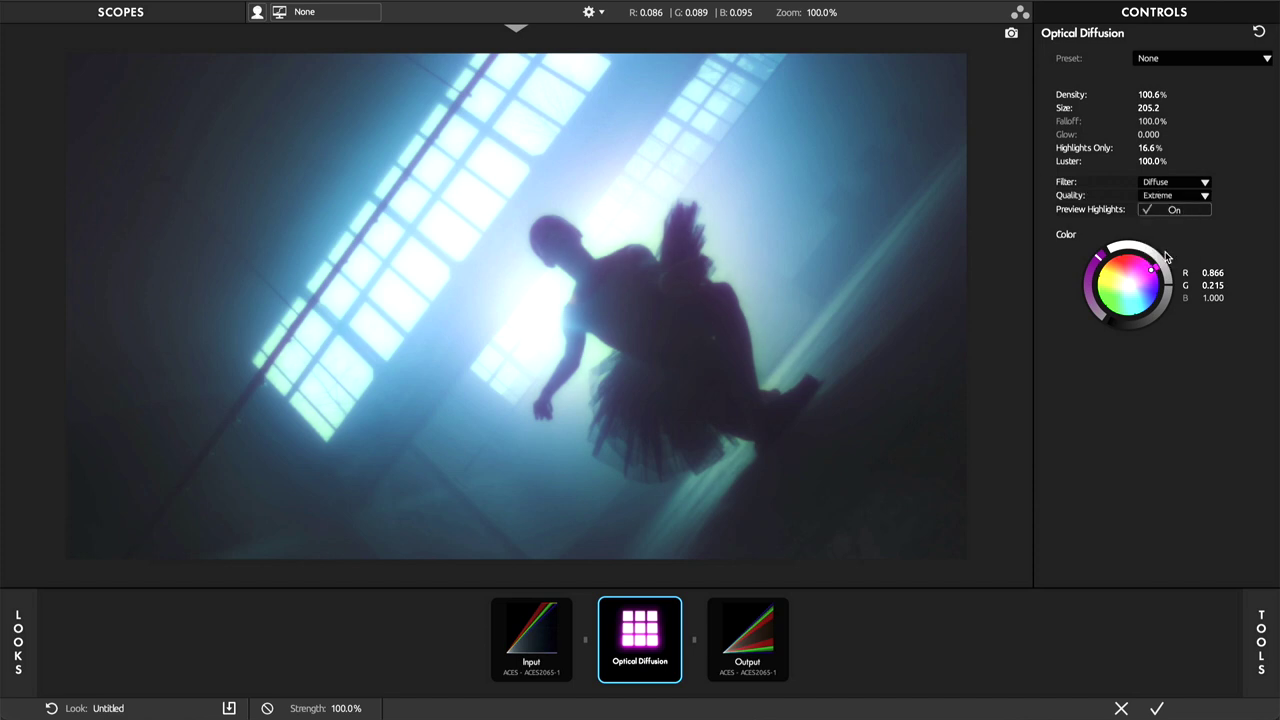
double_click(1168, 198)
Set the diffusion tint to near-white R 0.986, G 0.971, B 0.979, compare the tool off and on, and lower density to 82.4% and size to 161.5.
left_click_drag(1098, 257, 1091, 269)
mouse_move(1168, 286)
left_mouse_down()
mouse_move(1167, 272)
mouse_move(1126, 285)
mouse_move(1127, 263)
mouse_move(1130, 279)
left_mouse_up()
left_click(675, 608)
left_click(675, 608)
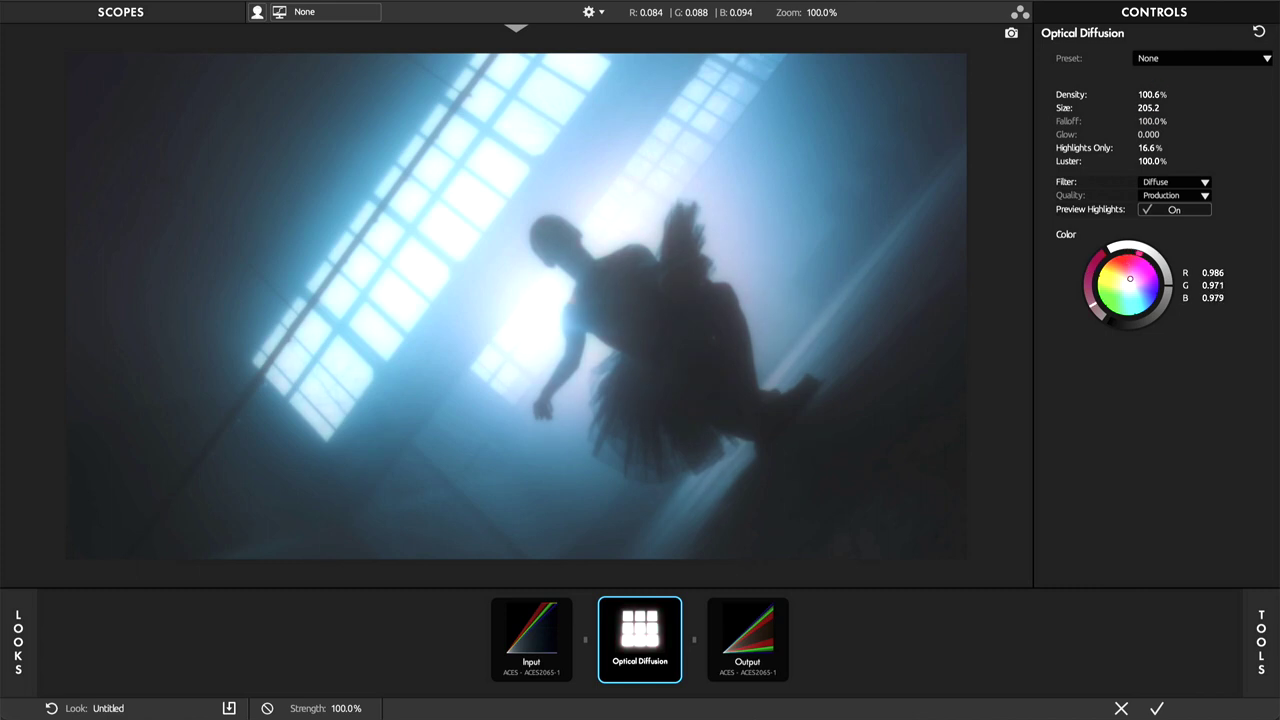
left_click_drag(1149, 108, 1122, 108)
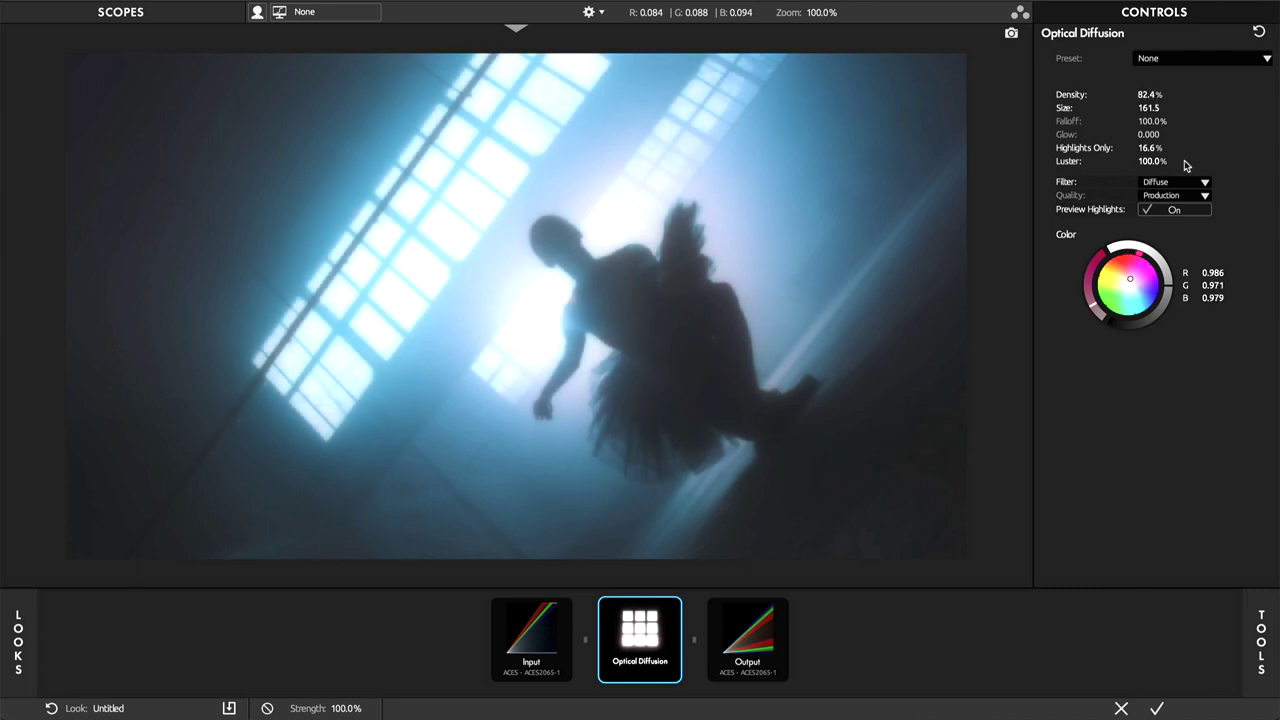
Apply the Black Pro Mist 3 preset and tint the diffusion orange at R 1.000, G 0.597, B 0.033.
left_click(1188, 58)
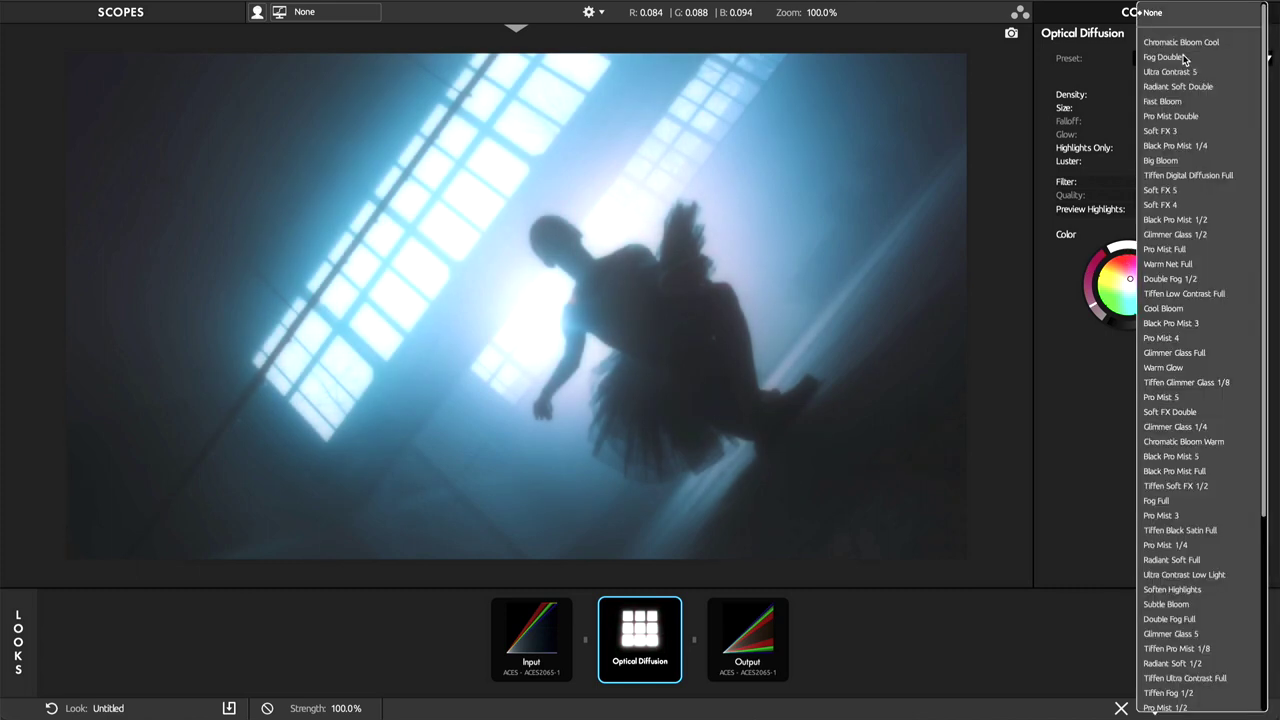
left_click(1194, 324)
left_click_drag(1116, 272, 1113, 271)
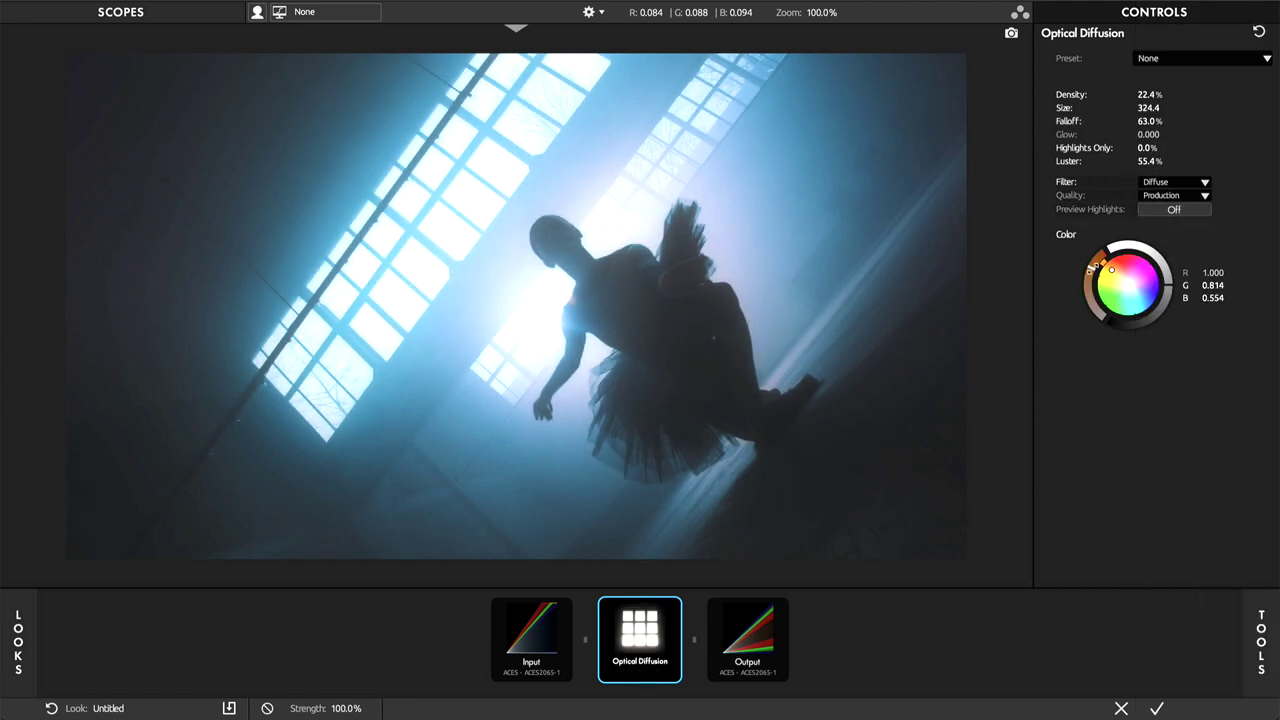
left_click_drag(1090, 268, 1104, 262)
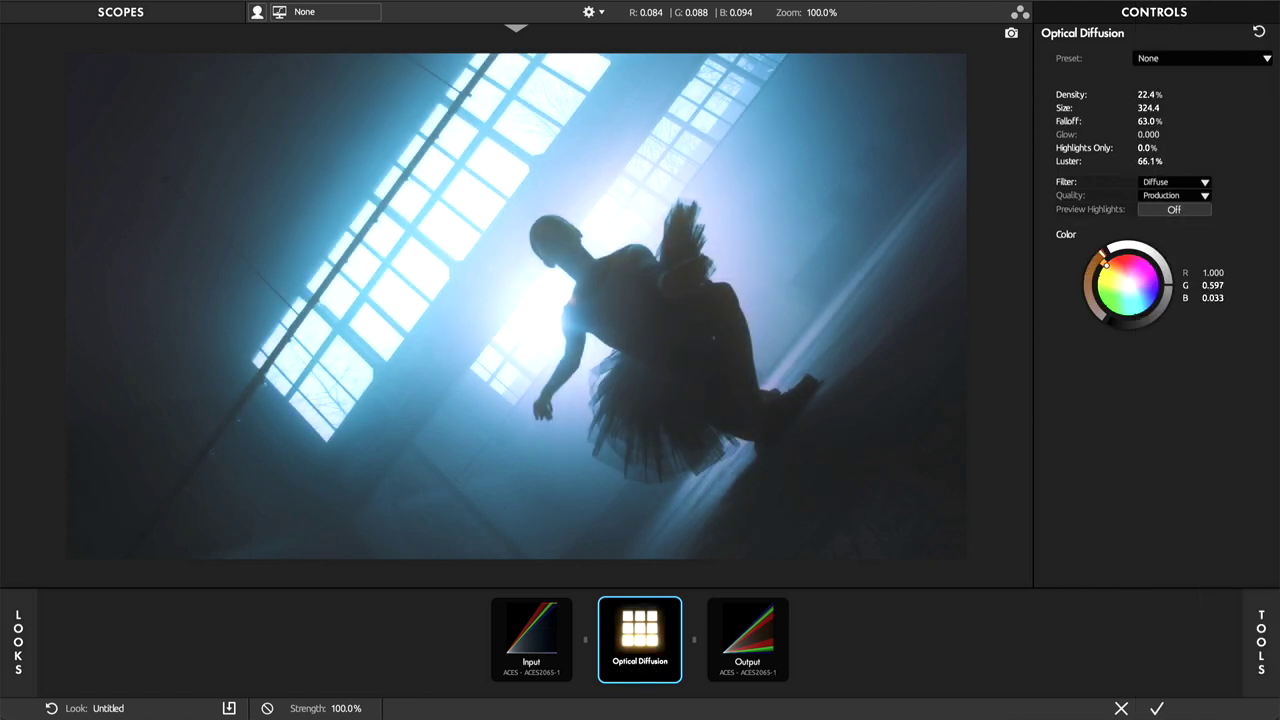
Apply the Black Pro Mist 5 preset and tint the diffusion orange at R 1.000, G 0.573, B 0.051.
left_click(1182, 58)
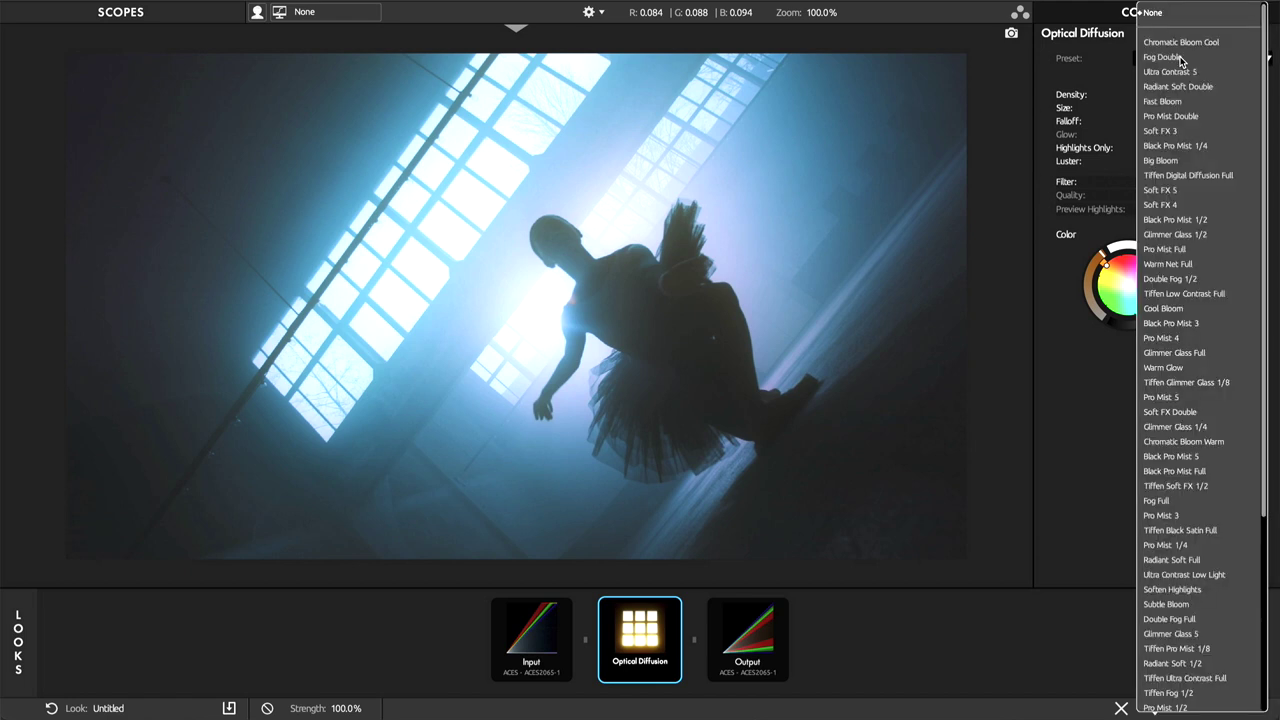
left_click(1180, 457)
mouse_move(1098, 268)
left_mouse_down()
mouse_move(1092, 280)
mouse_move(1103, 254)
left_mouse_up()
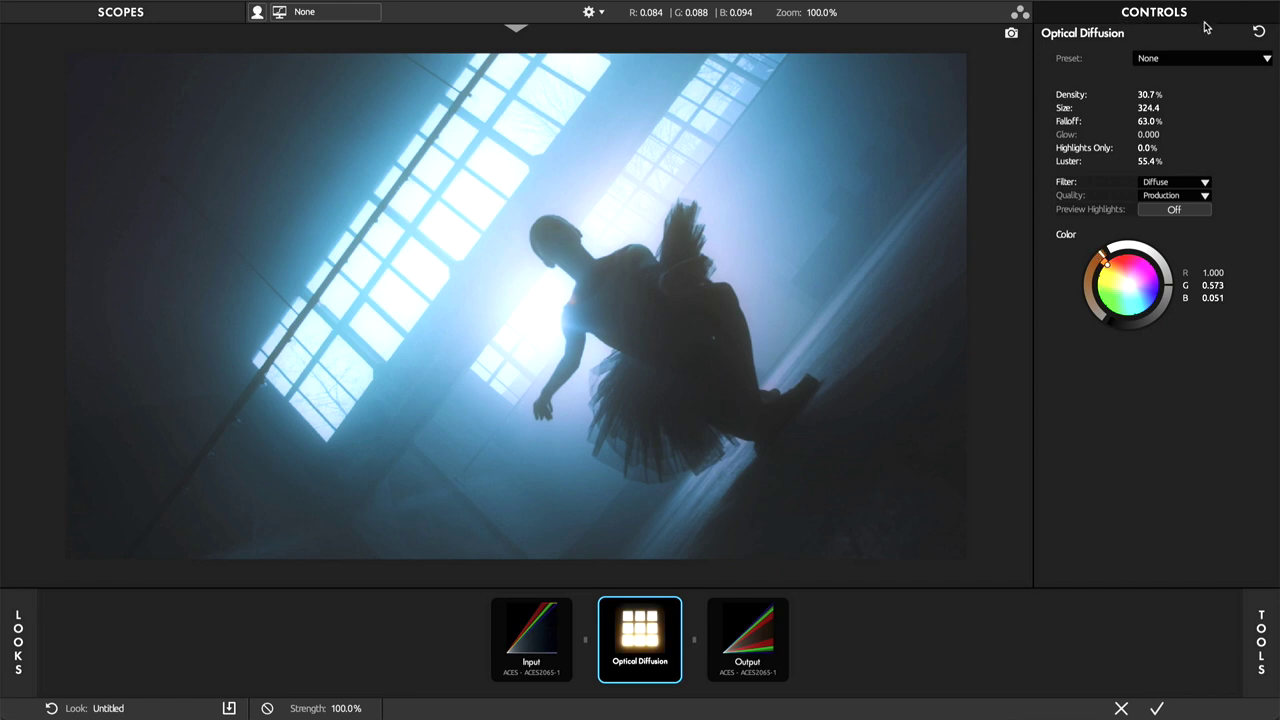
Add a second Optical Diffusion tool after the orange one and try the Big Bloom and a Soft FX preset on it.
left_click(1259, 652)
left_click_drag(878, 318, 687, 638)
left_click(1180, 60)
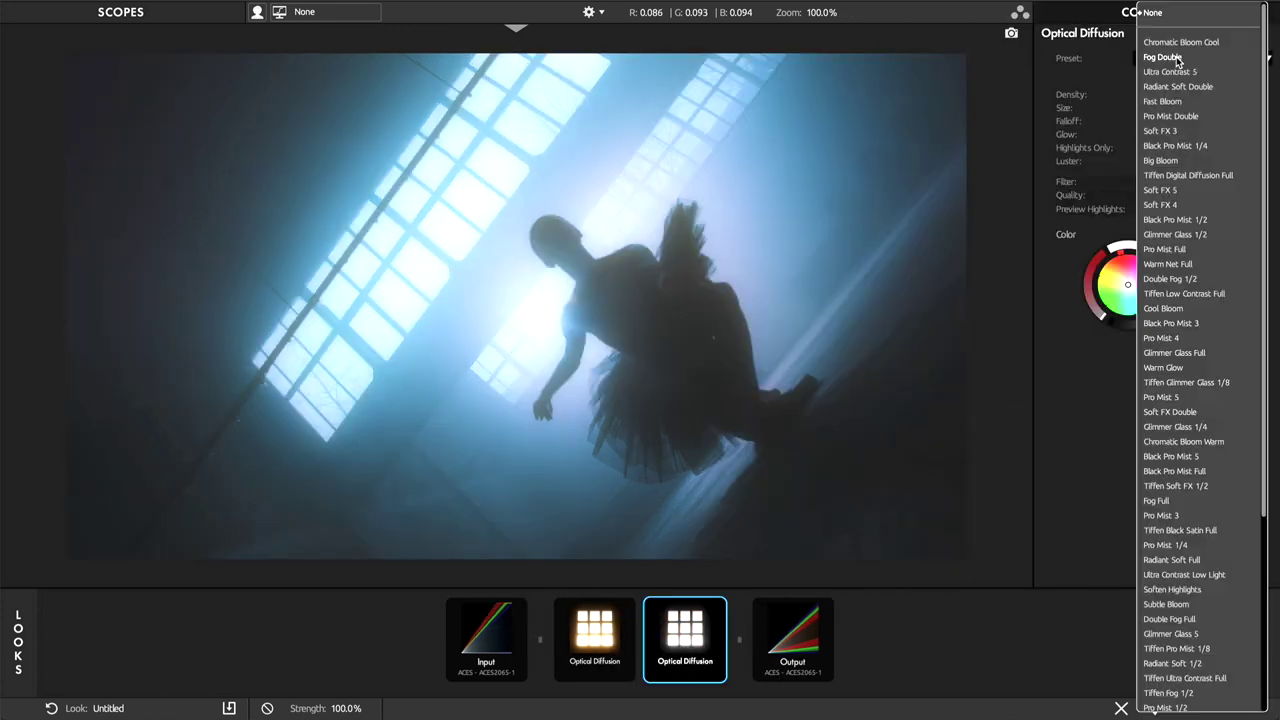
left_click(1172, 165)
left_click(1180, 60)
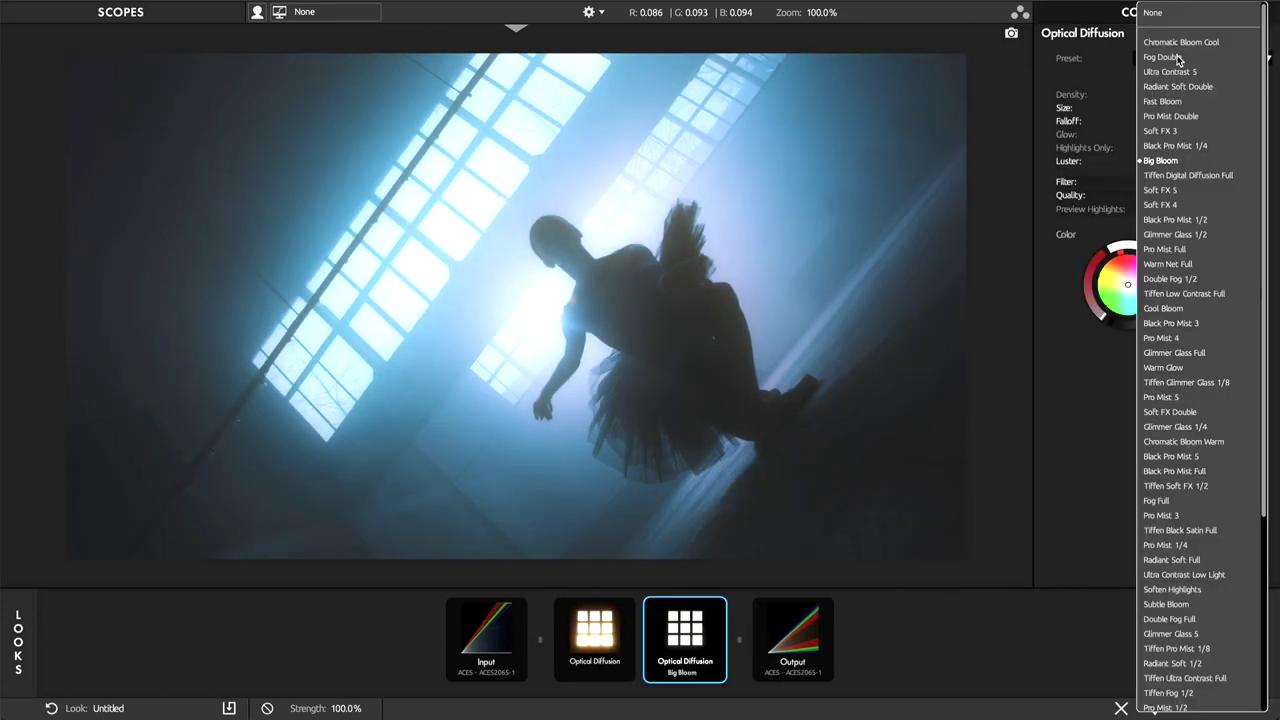
left_click(1174, 200)
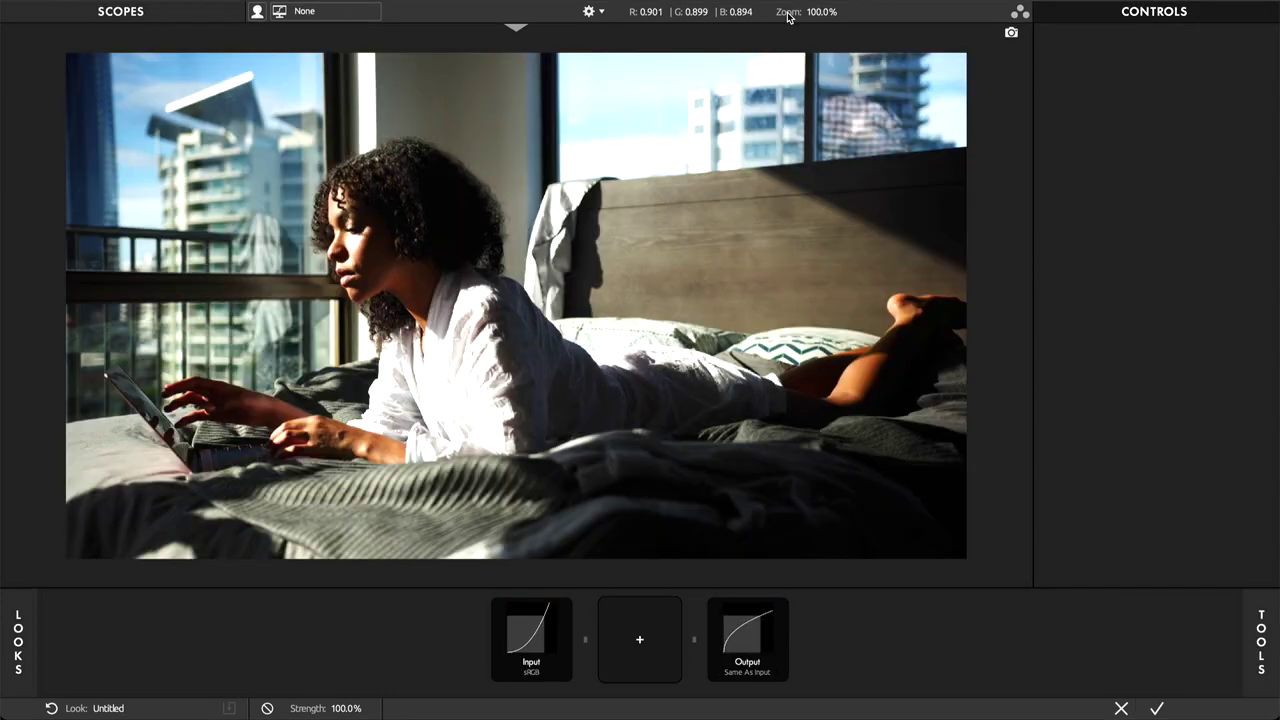
Add a Halation tool to the empty look on the bedroom clip and apply the OverTheTop preset.
left_click(672, 622)
left_click_drag(989, 411, 648, 635)
left_click(643, 654)
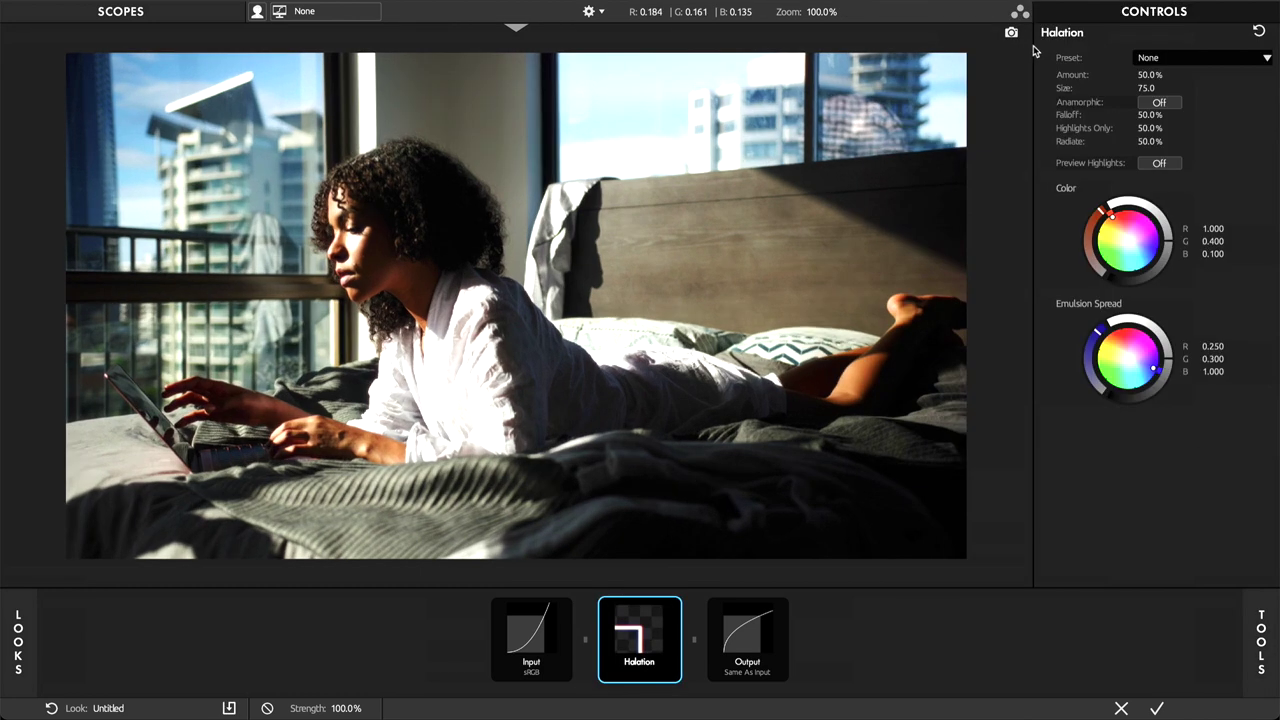
left_click(1160, 58)
left_click(1170, 256)
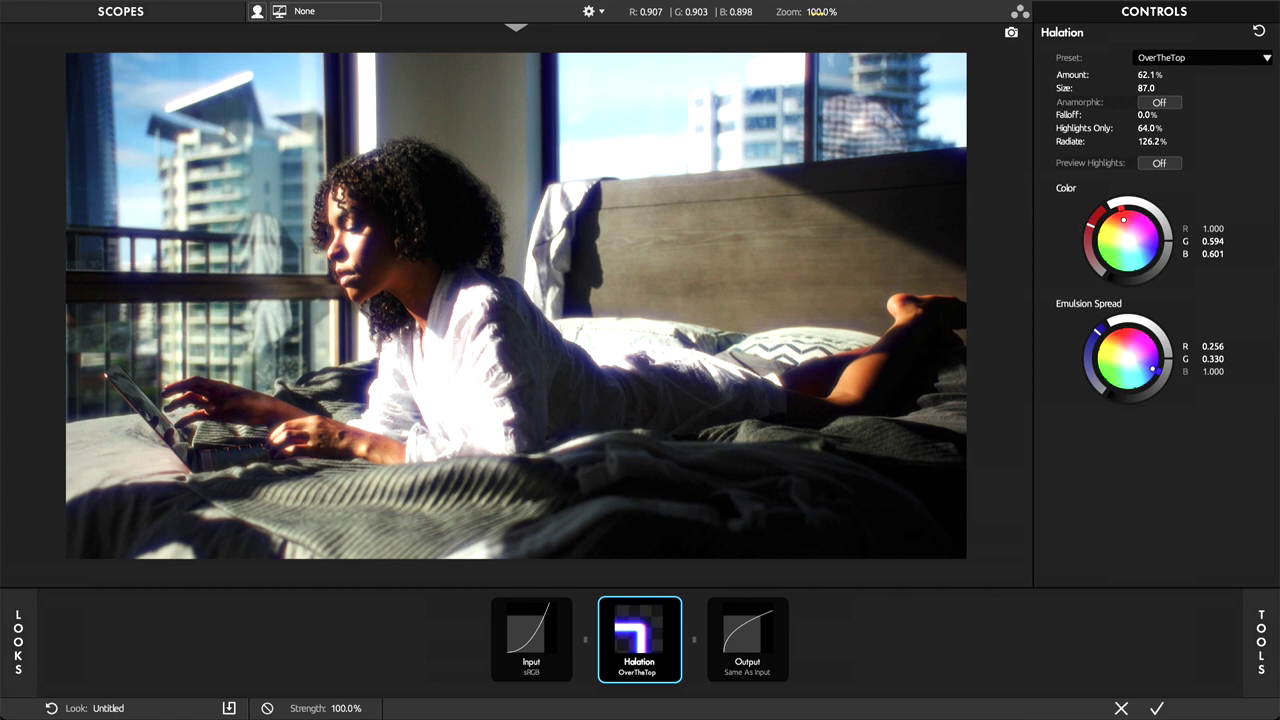
Examine the woman's face at 400% and compare the image with the Halation tool off and on.
left_click(818, 12)
left_click_drag(212, 241, 657, 420)
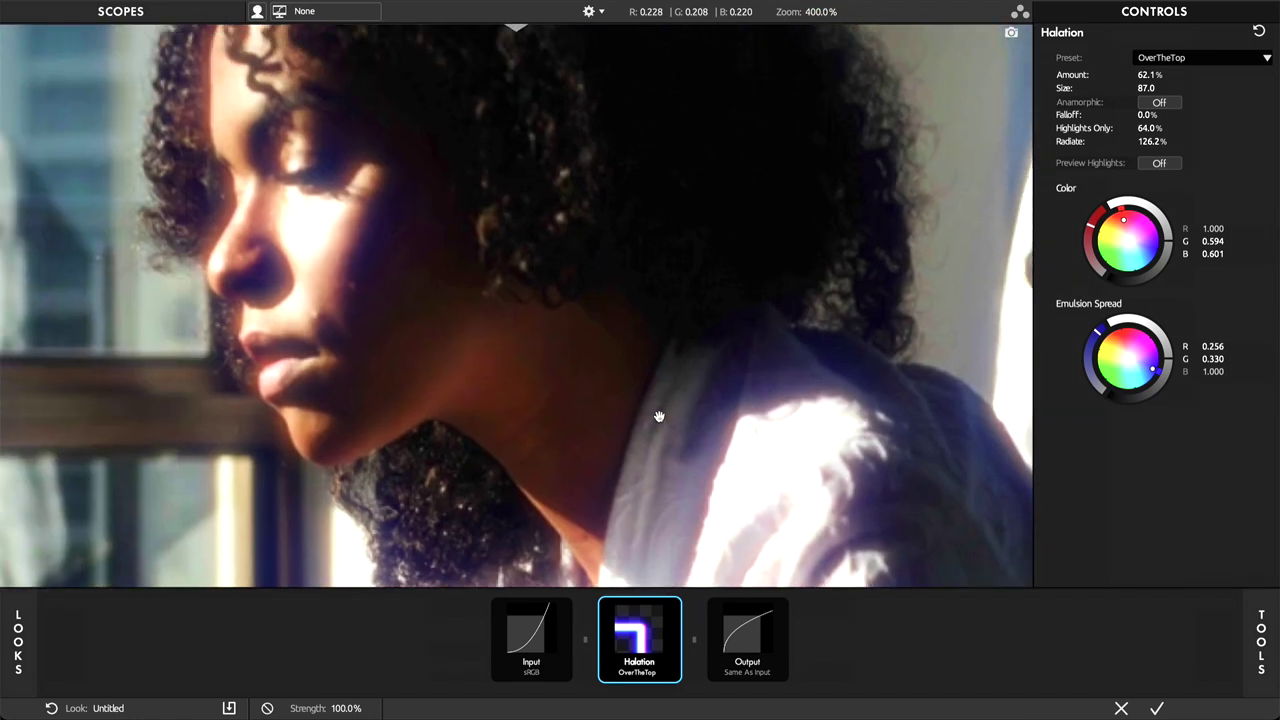
left_click(674, 608)
left_click(674, 608)
left_click(674, 608)
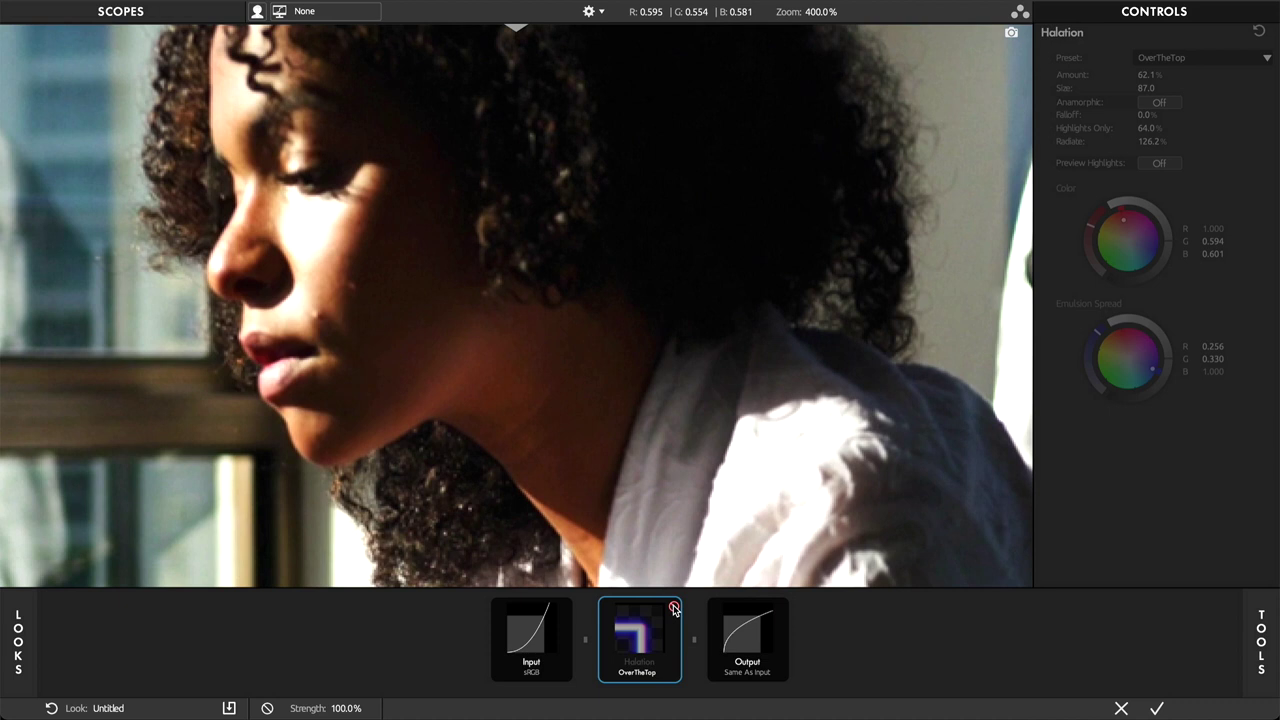
left_click(674, 608)
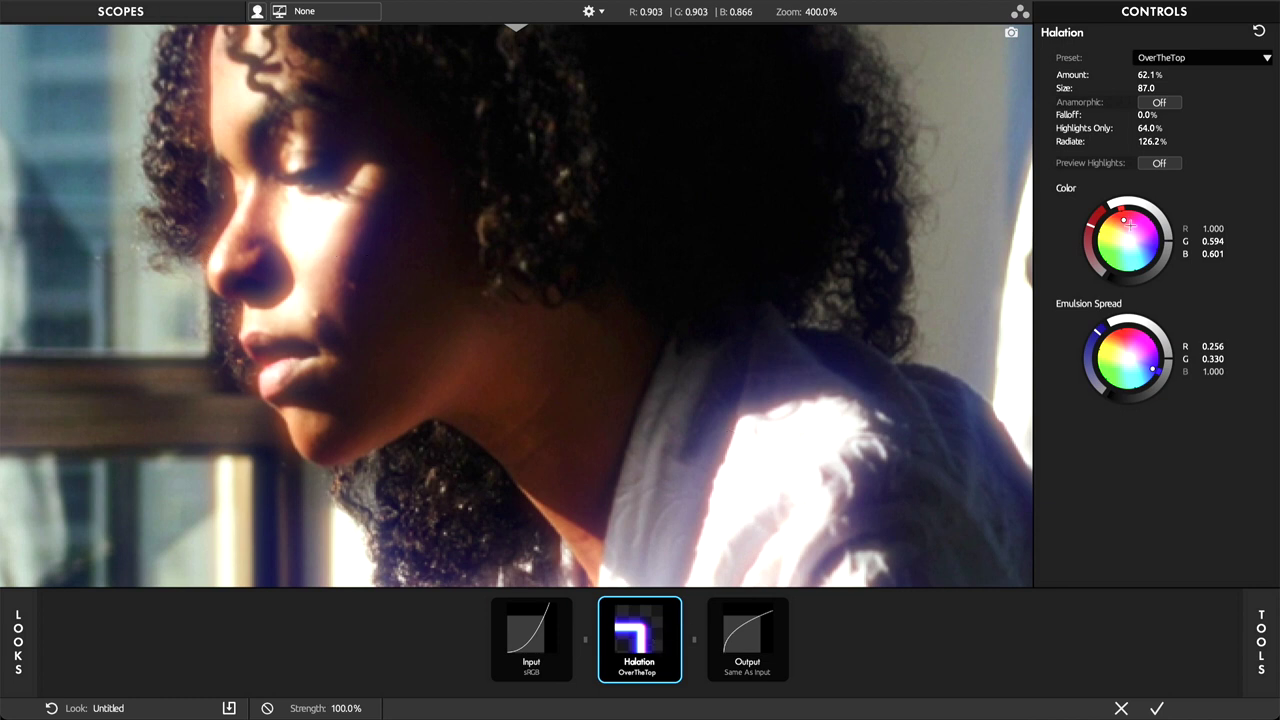
Try the Vintage 35 Highlights, Super 16 and Anamorphic Highlights presets on the halation and return to OverTheTop.
left_click(1207, 58)
left_click(1180, 106)
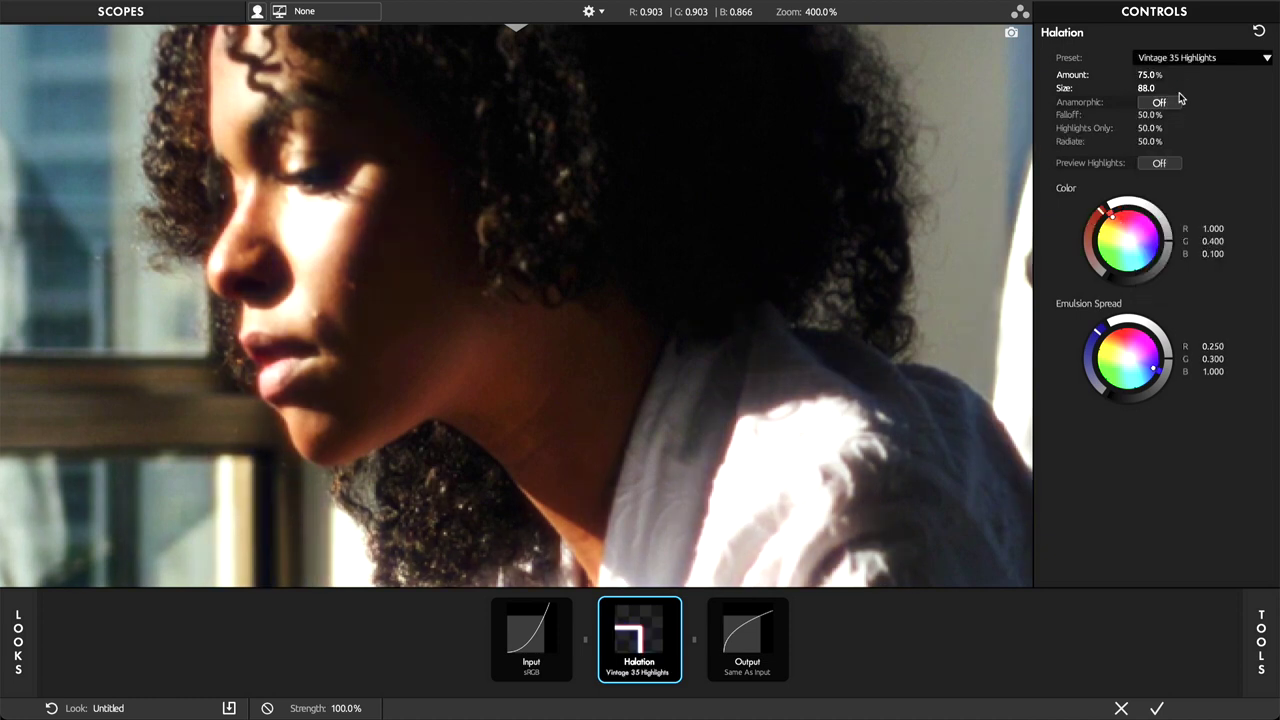
left_click(1185, 62)
left_click(1168, 151)
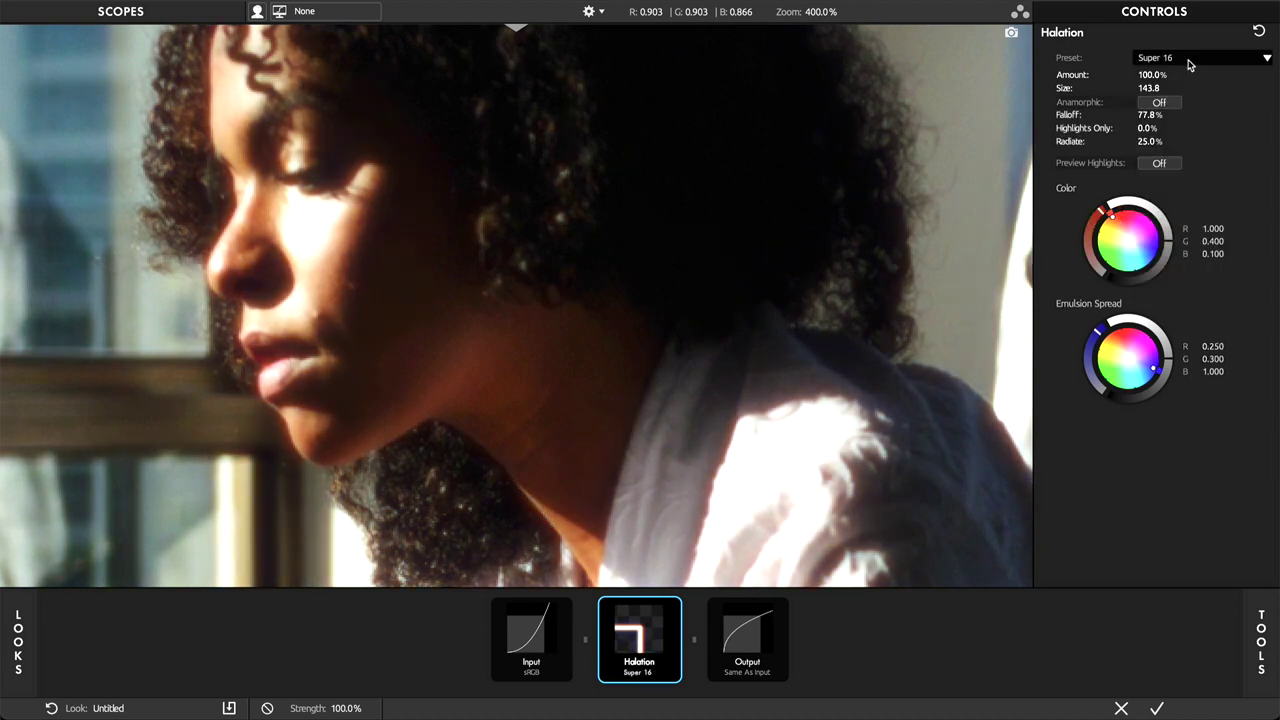
left_click(1190, 60)
left_click(1174, 196)
left_click(1196, 60)
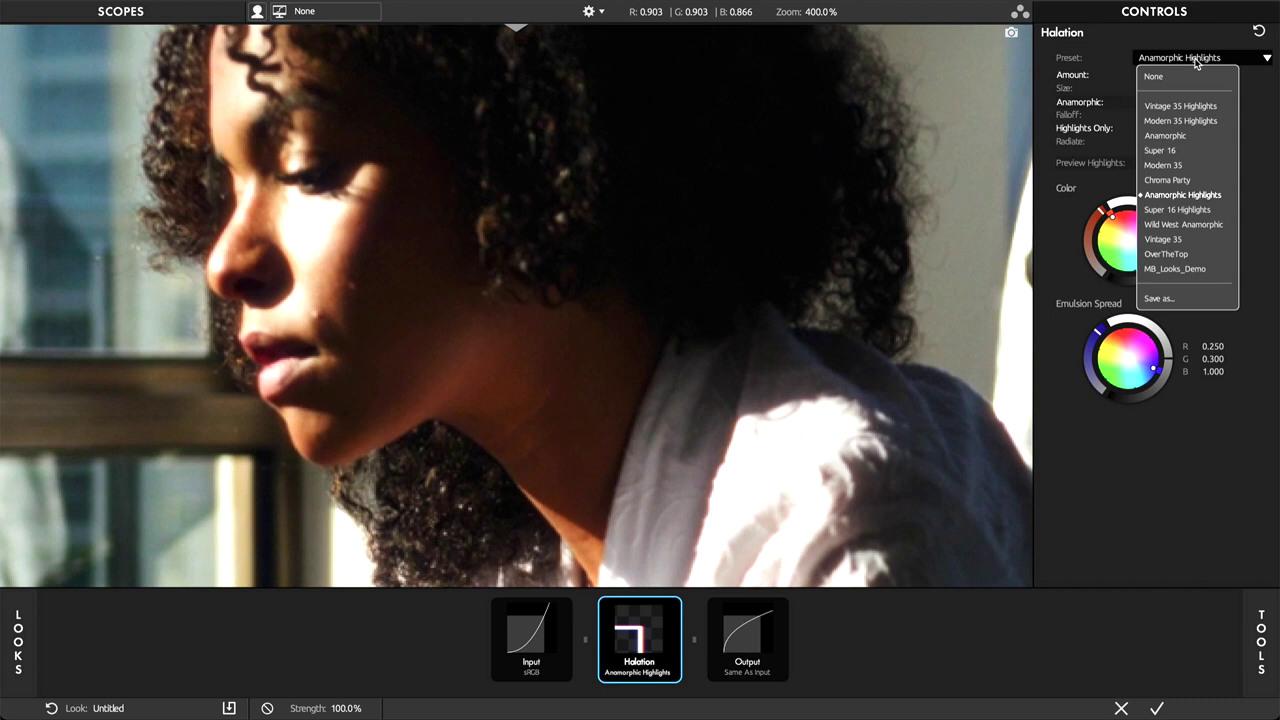
left_click(1177, 258)
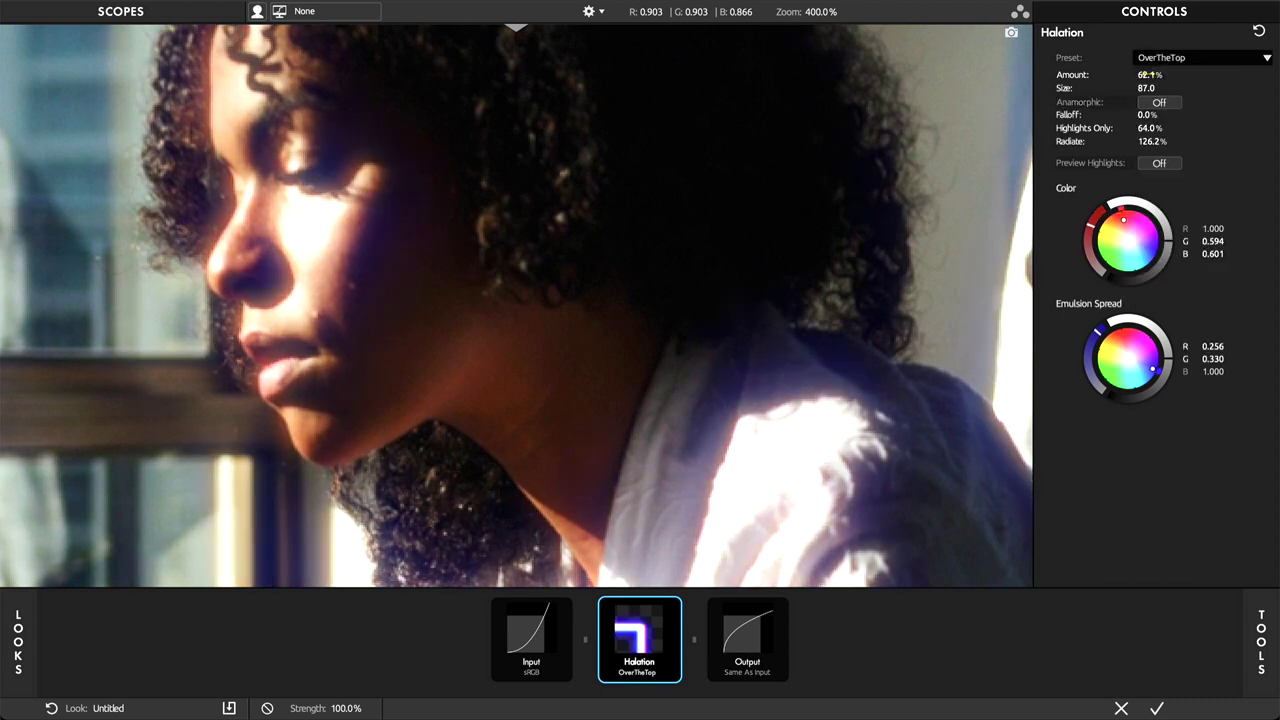
Set the halation amount to 73.7% and size to 59.6, and compare the result with Anamorphic on and off.
left_click_drag(1147, 75, 1103, 88)
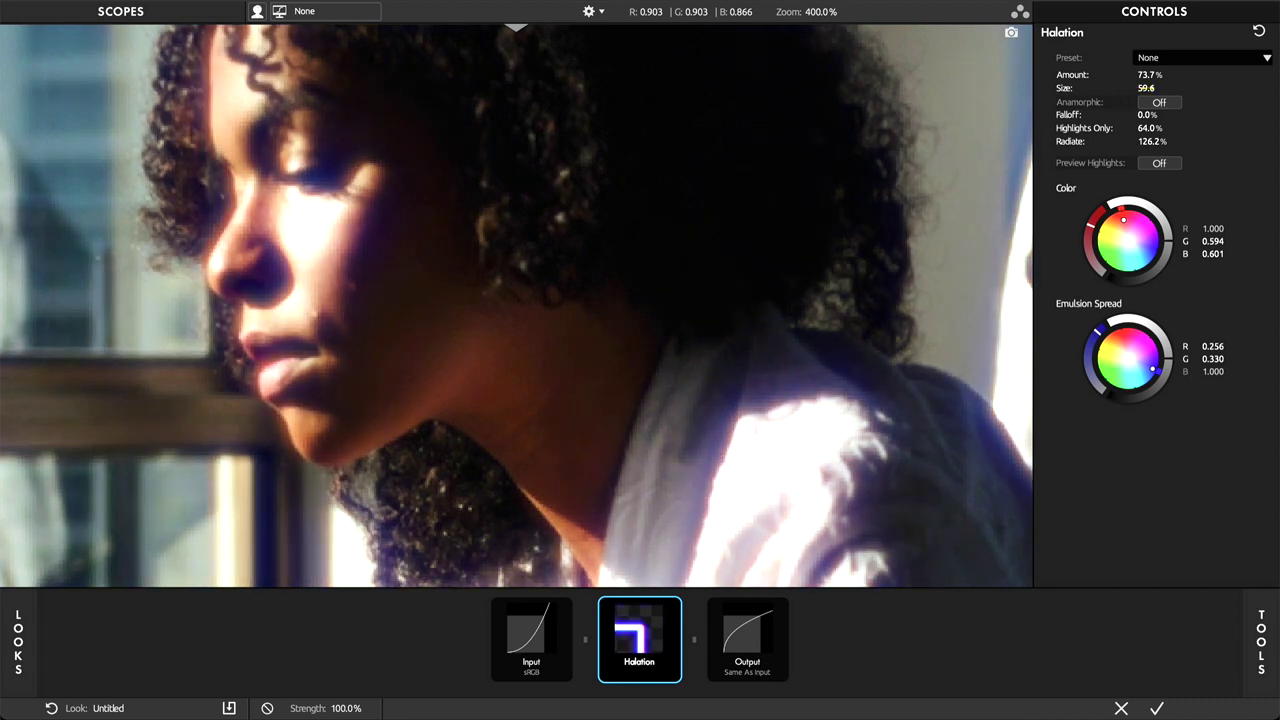
left_click(1160, 103)
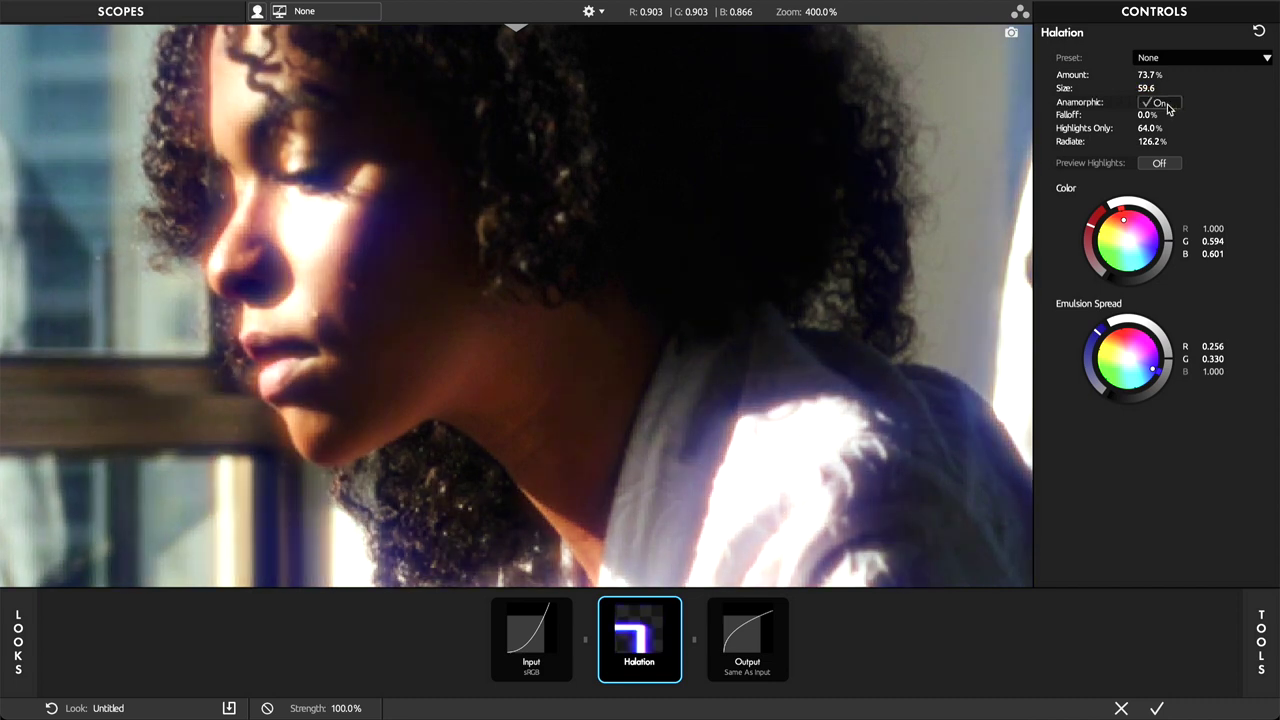
left_click(1160, 103)
left_click(1160, 103)
left_click(1160, 103)
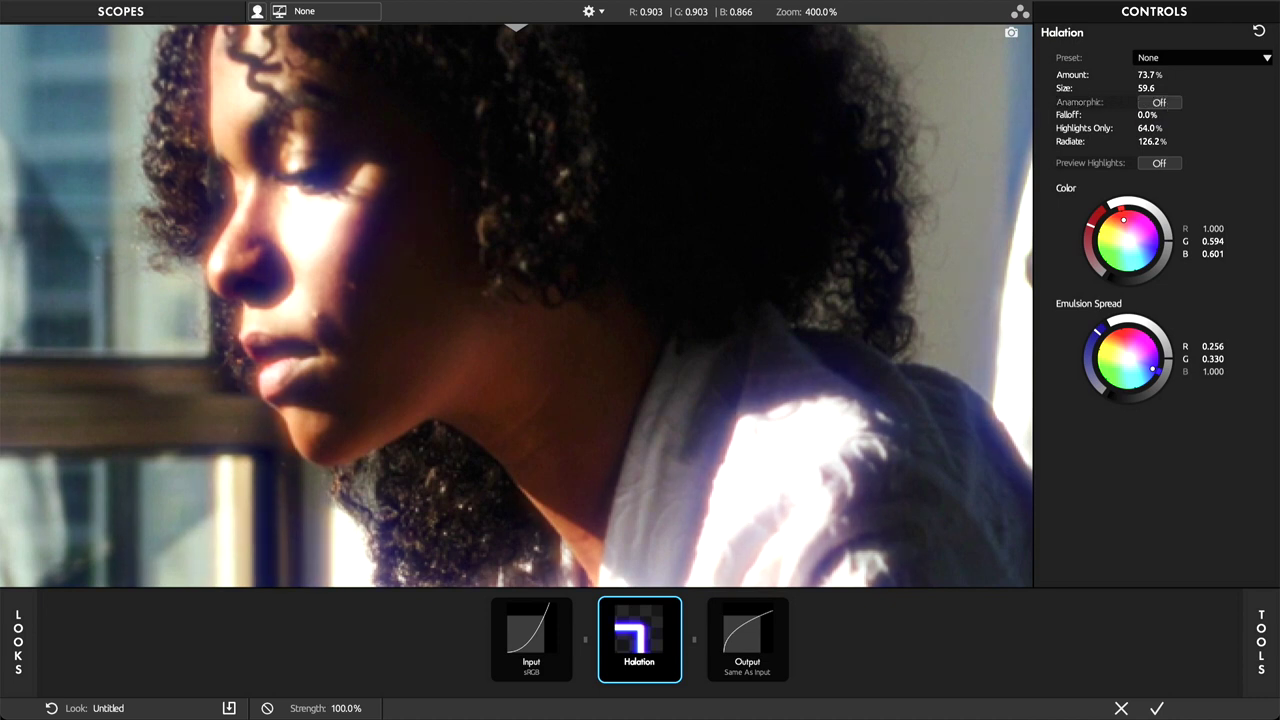
Set the halation's Falloff to 40.6%, Highlights Only to 28.8% and Radiate to 118.0%, checking the highlight preview and the image without halation.
left_click_drag(1147, 115, 1142, 142)
left_click(1159, 163)
left_click(1161, 164)
left_click(673, 605)
left_click(673, 605)
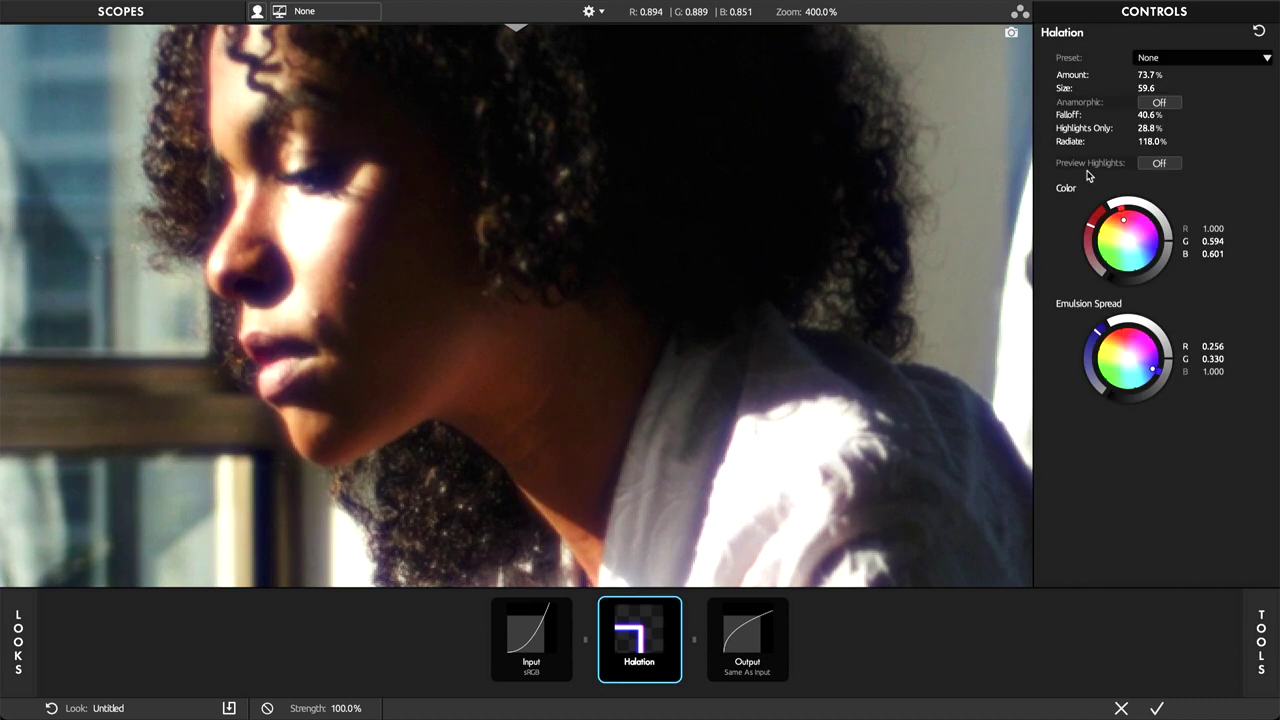
Set the halation color to R 1.272, G 0.597, B 0.559 and try red, green and cyan emulsion spreads, settling on violet-blue.
mouse_move(1091, 227)
left_mouse_down()
mouse_move(1100, 212)
mouse_move(1095, 265)
mouse_move(1103, 209)
mouse_move(1091, 238)
mouse_move(1139, 232)
mouse_move(1127, 214)
mouse_move(1169, 237)
mouse_move(1156, 210)
mouse_move(1169, 227)
mouse_move(1131, 217)
mouse_move(1142, 235)
mouse_move(1122, 217)
left_mouse_up()
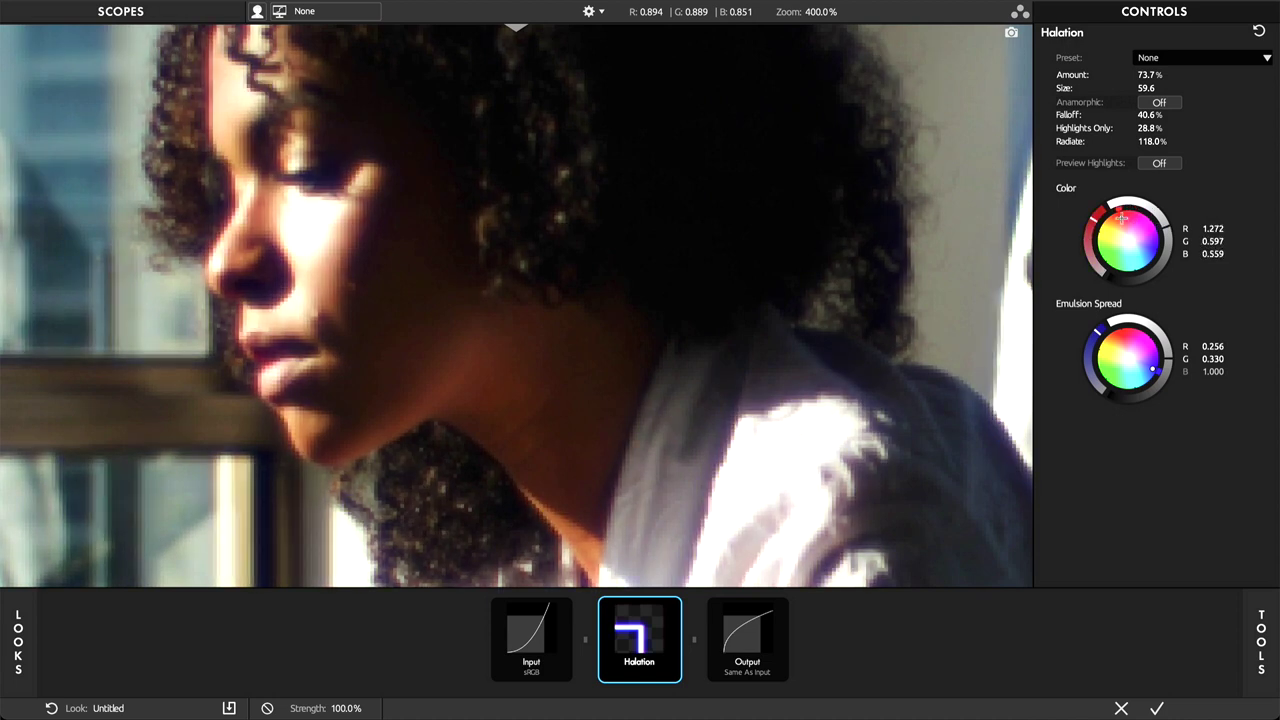
left_click(1125, 339)
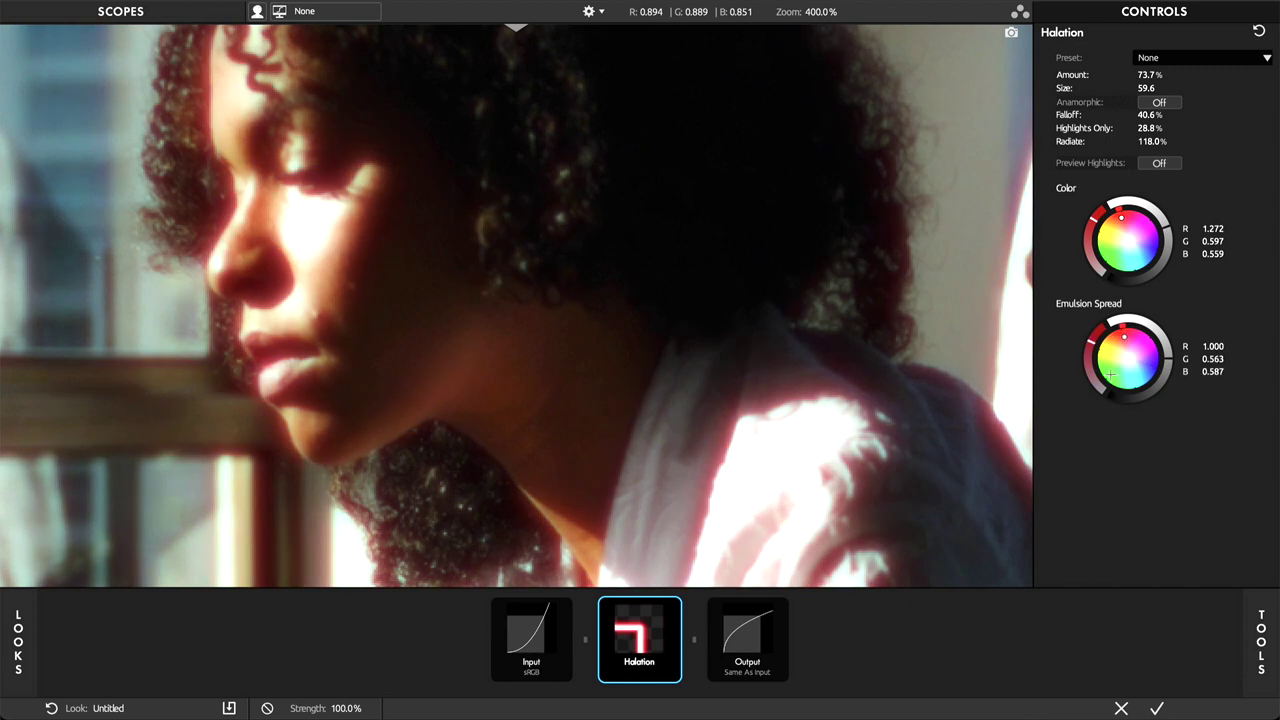
left_click(1111, 373)
left_click(1136, 381)
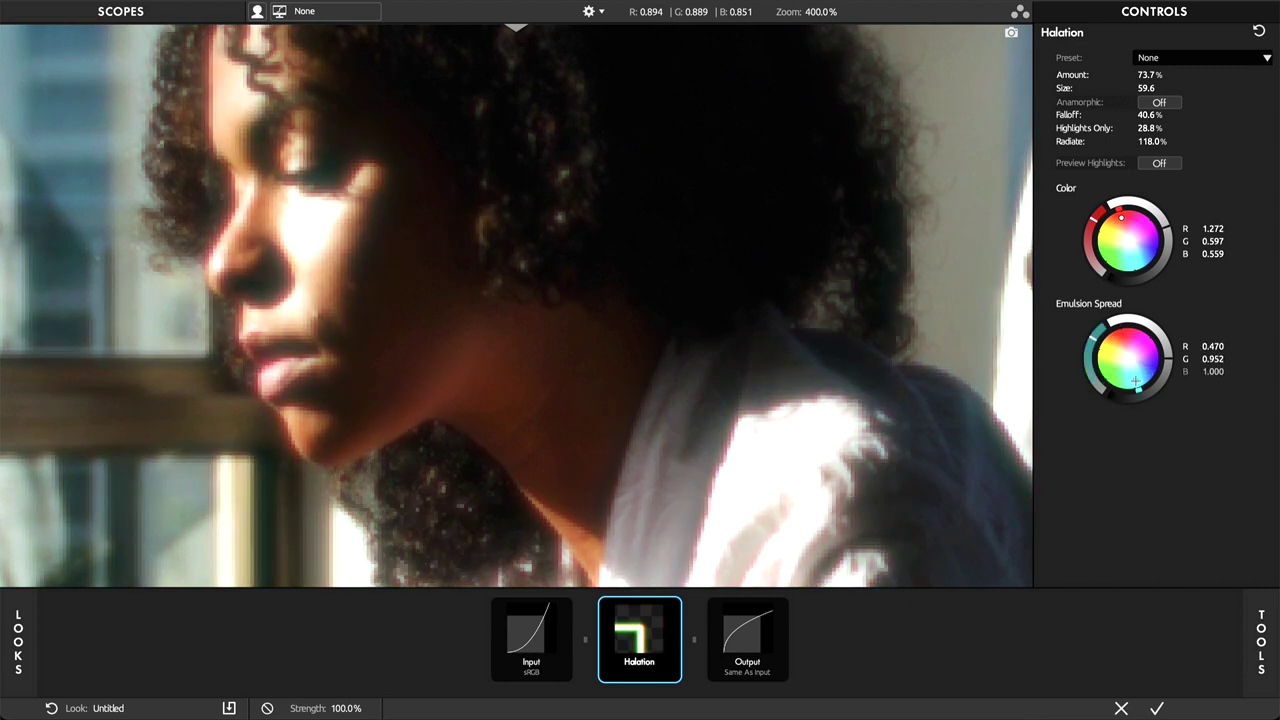
left_click(1150, 365)
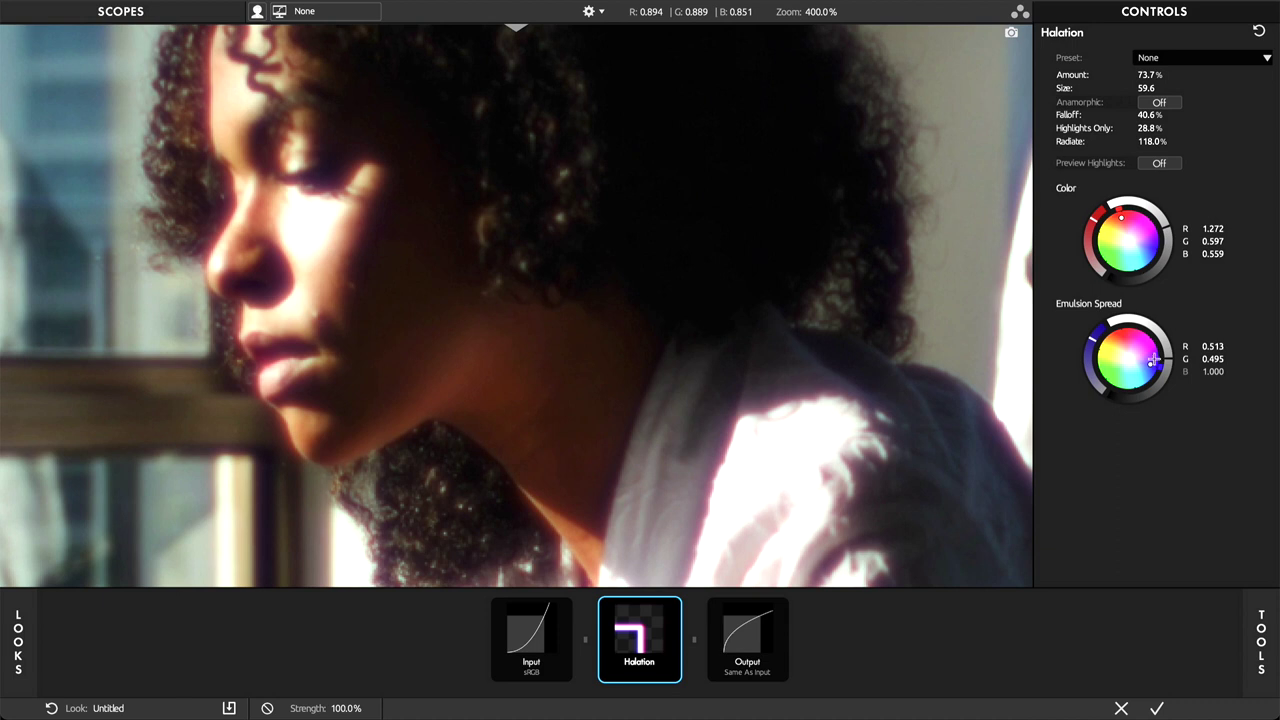
mouse_move(1094, 339)
left_mouse_down()
mouse_move(1125, 318)
mouse_move(1094, 339)
left_mouse_up()
left_click_drag(1167, 369, 1167, 368)
left_click_drag(1095, 340, 1091, 346)
Switch to After Effects and move the current time to frame 42 at the Dancer marker.
left_click(787, 17)
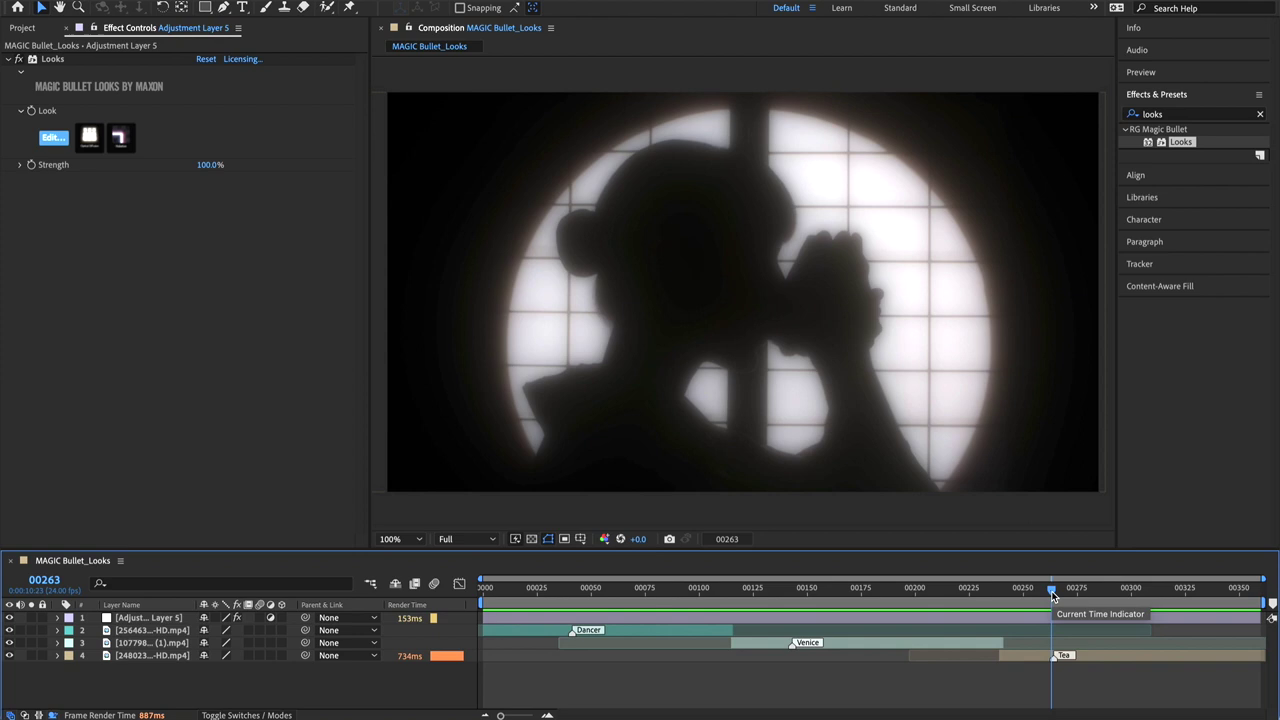
left_click_drag(1052, 592, 573, 592)
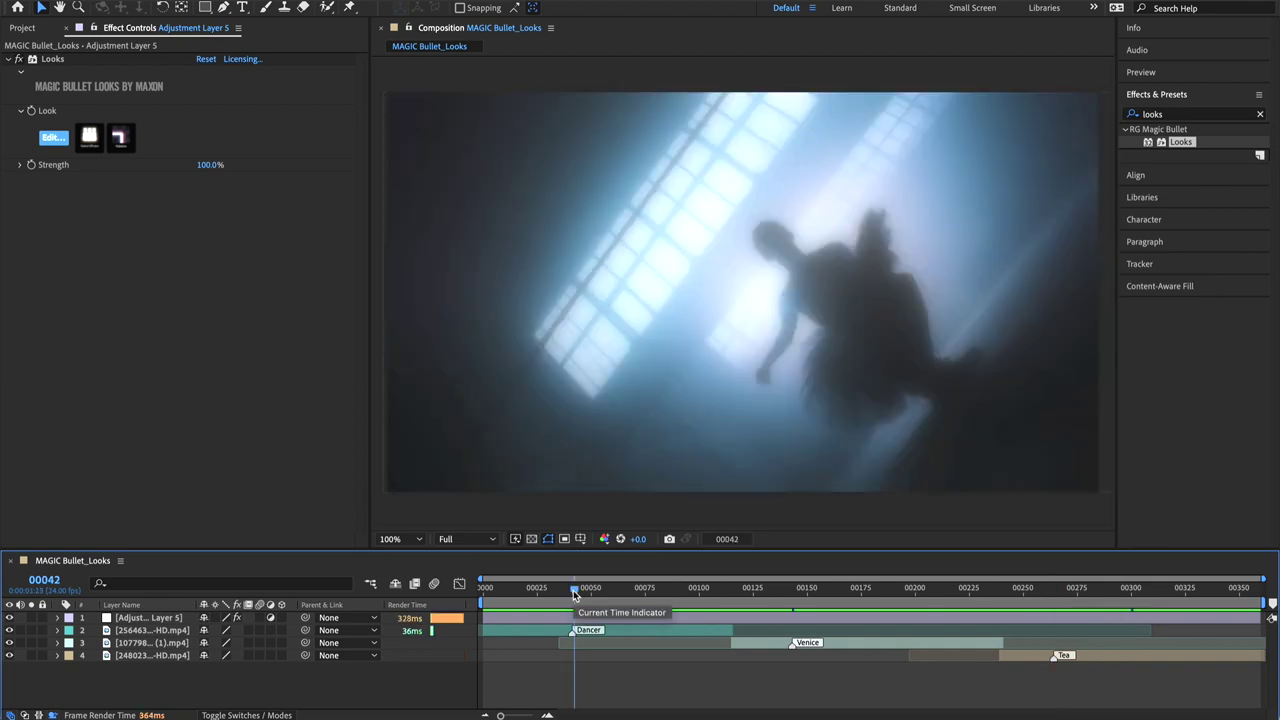
left_click(818, 621)
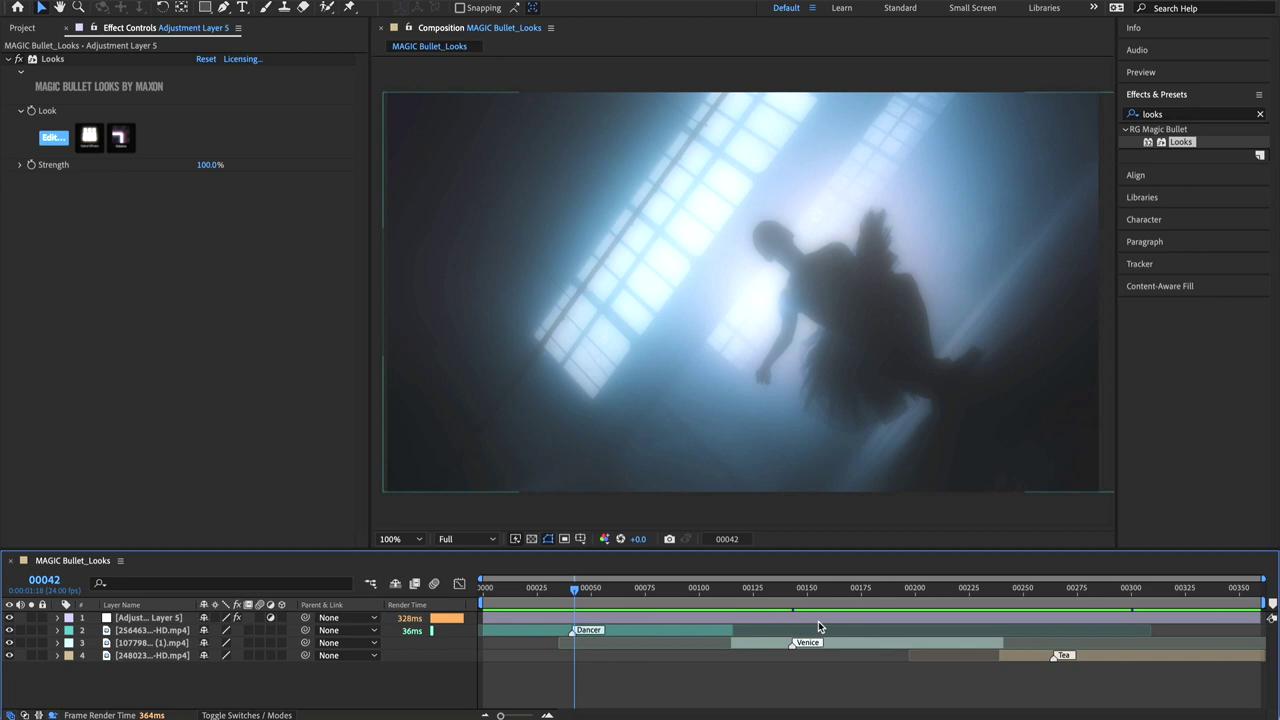